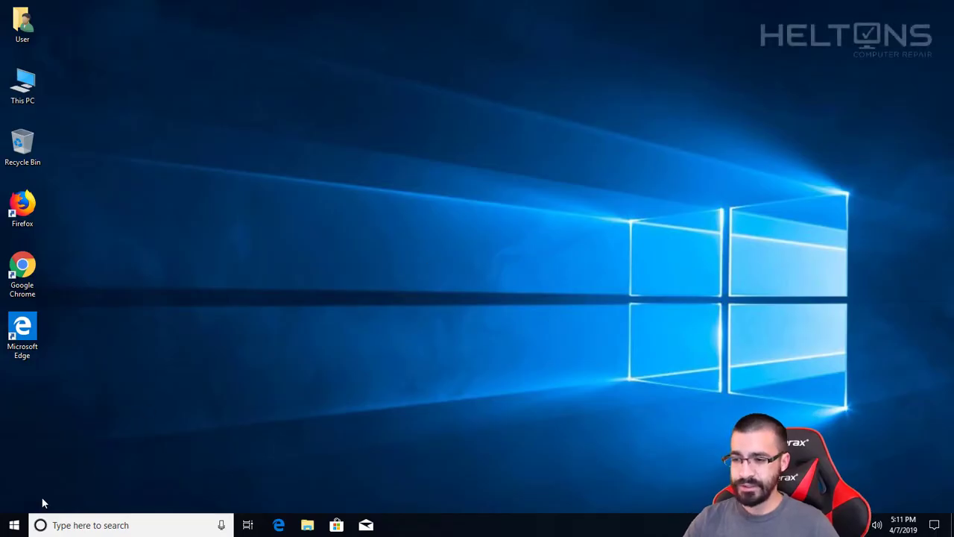
Launch secpol.msc from the Win+R Run box to open Local Security Policy.
{"action": "left_click", "coordinate": [15, 525]}
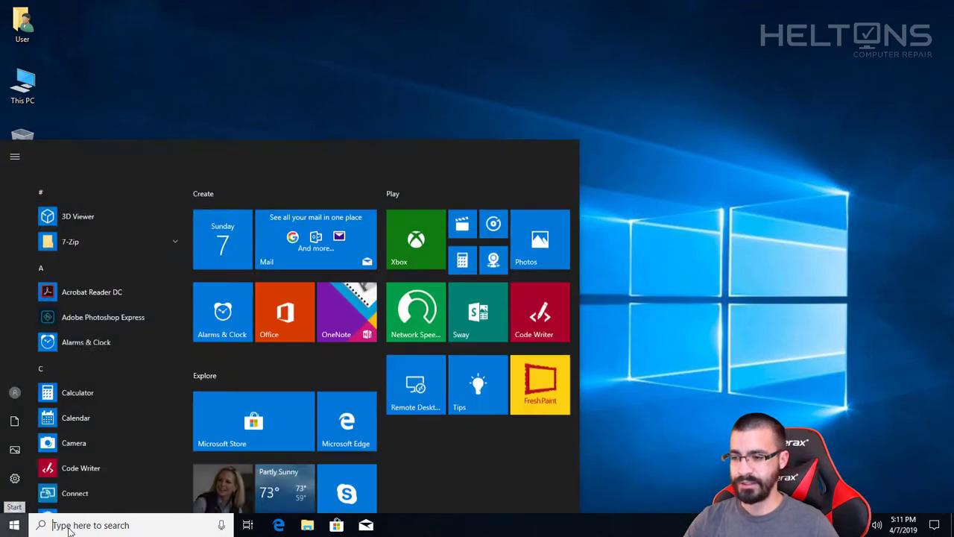
{"action": "left_click", "coordinate": [554, 380]}
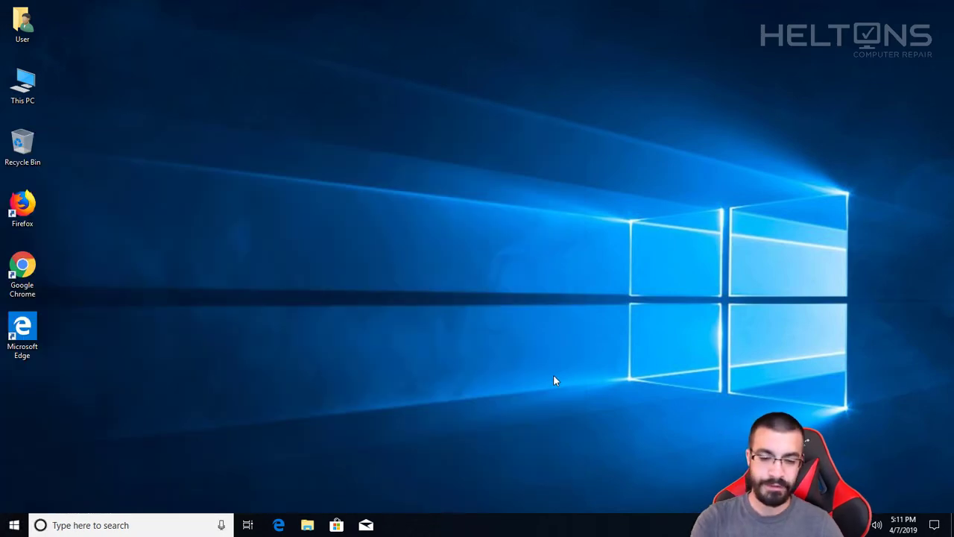
{"action": "key", "text": "super+r"}
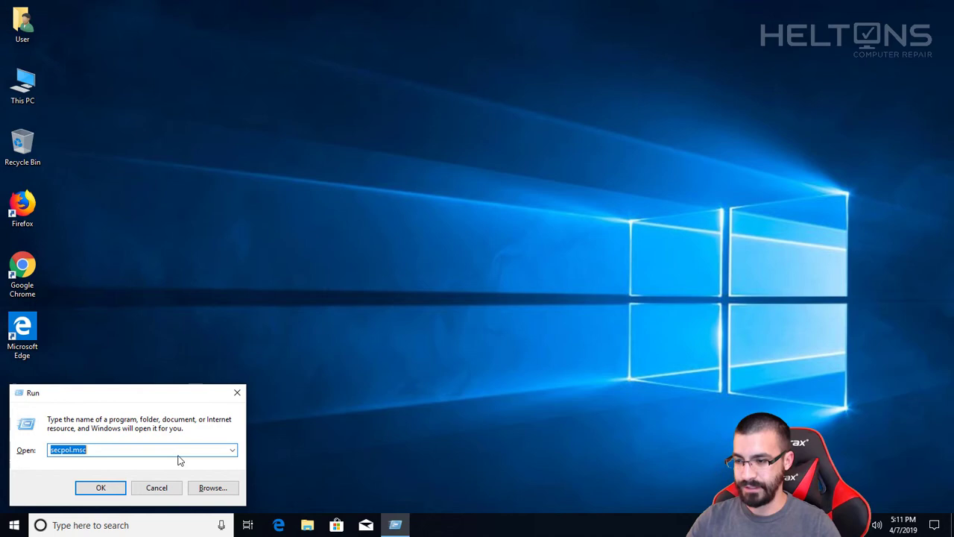
{"action": "left_click", "coordinate": [125, 450]}
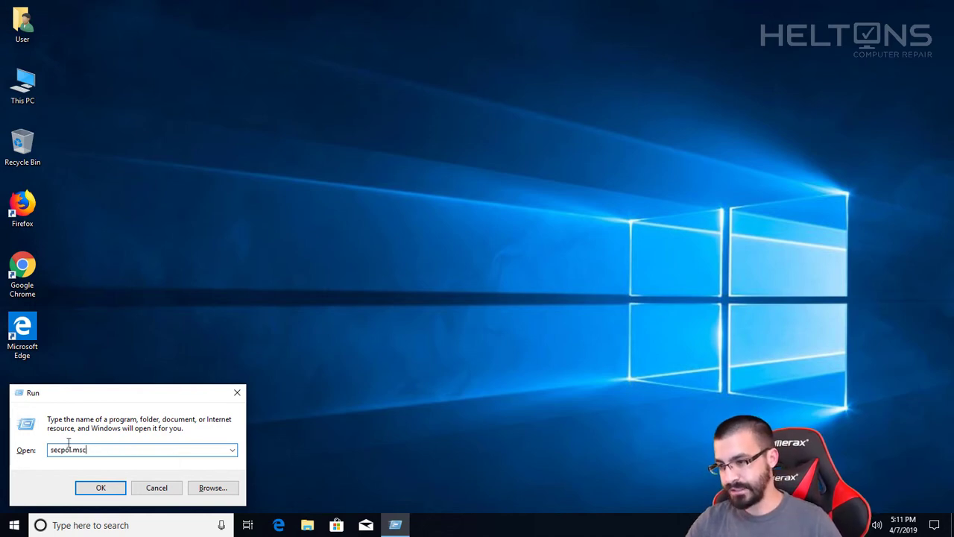
{"action": "double_click", "coordinate": [68, 449]}
{"action": "left_click", "coordinate": [88, 450]}
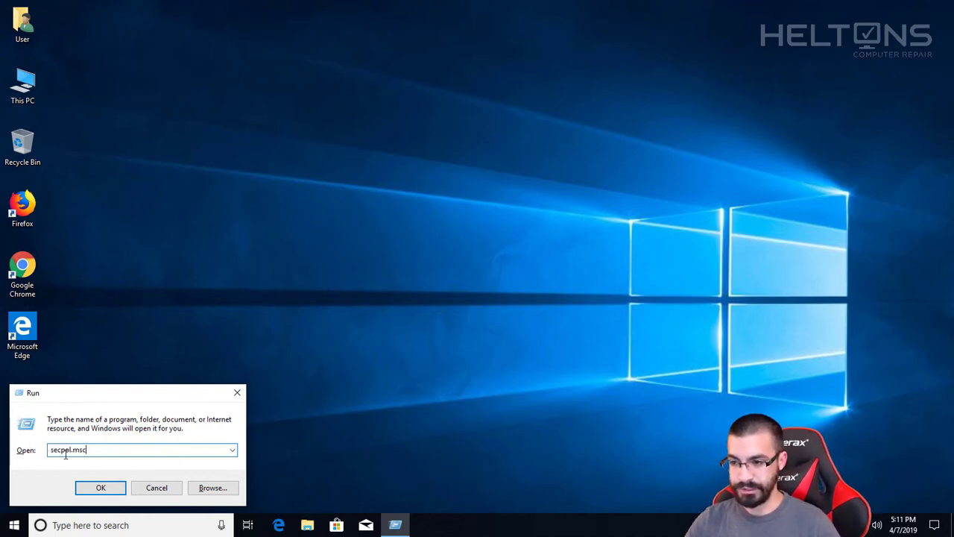
{"action": "left_click", "coordinate": [109, 490]}
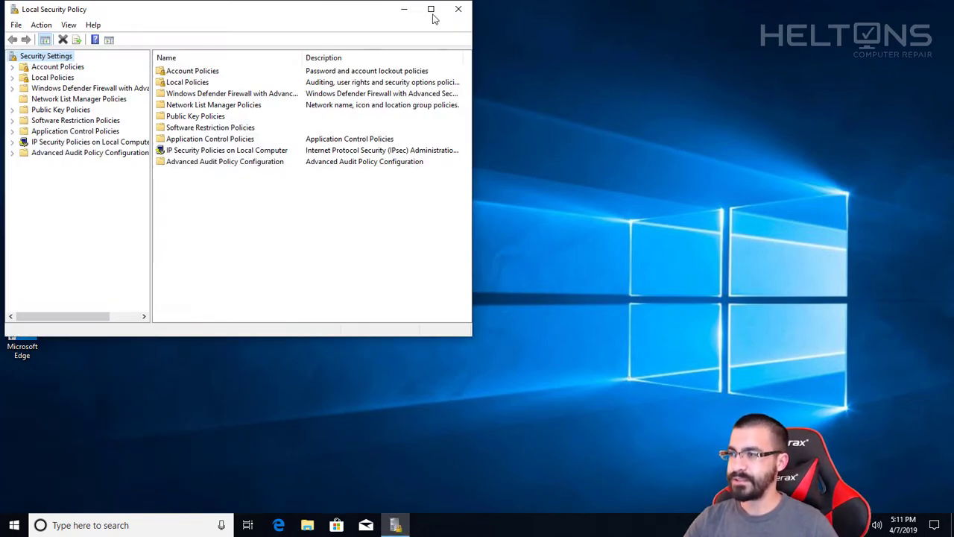
Maximize the console, open Account Lockout Policy and set the lockout threshold to 0.
{"action": "left_click", "coordinate": [432, 10]}
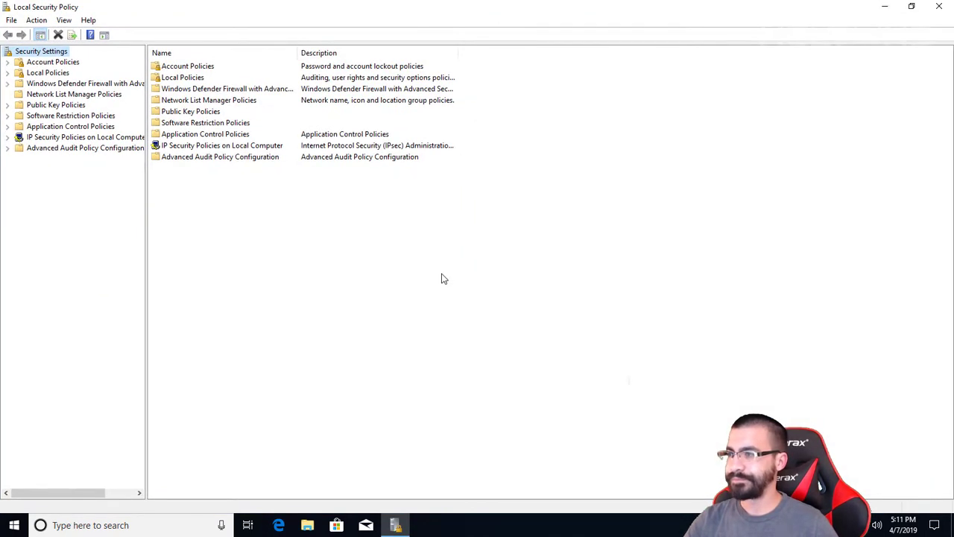
{"action": "double_click", "coordinate": [64, 63]}
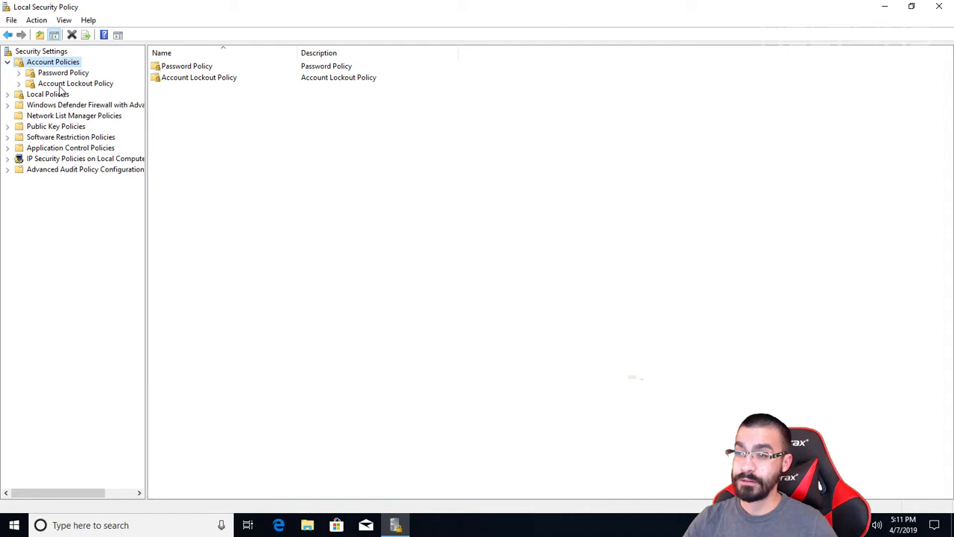
{"action": "left_click", "coordinate": [61, 84]}
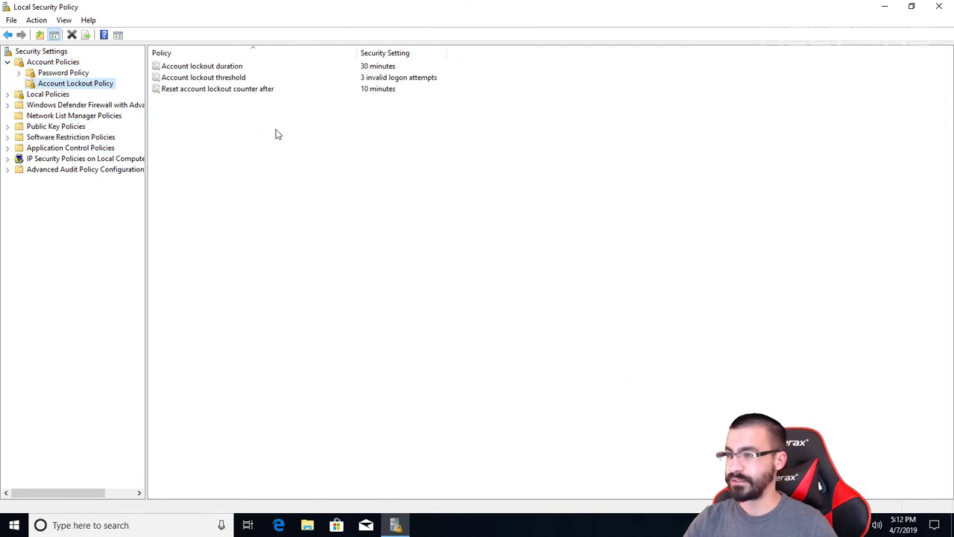
{"action": "double_click", "coordinate": [232, 78]}
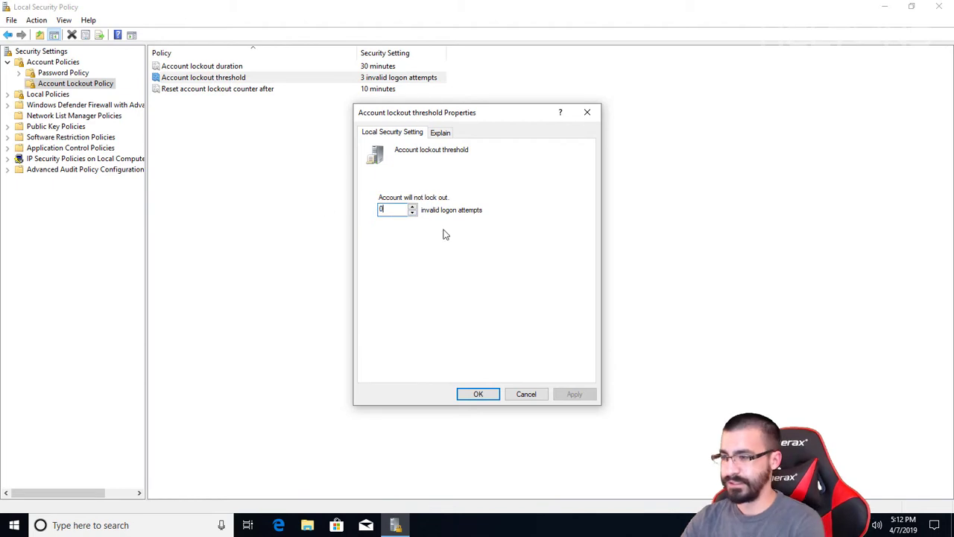
{"action": "type", "text": "0"}
{"action": "left_click", "coordinate": [558, 395]}
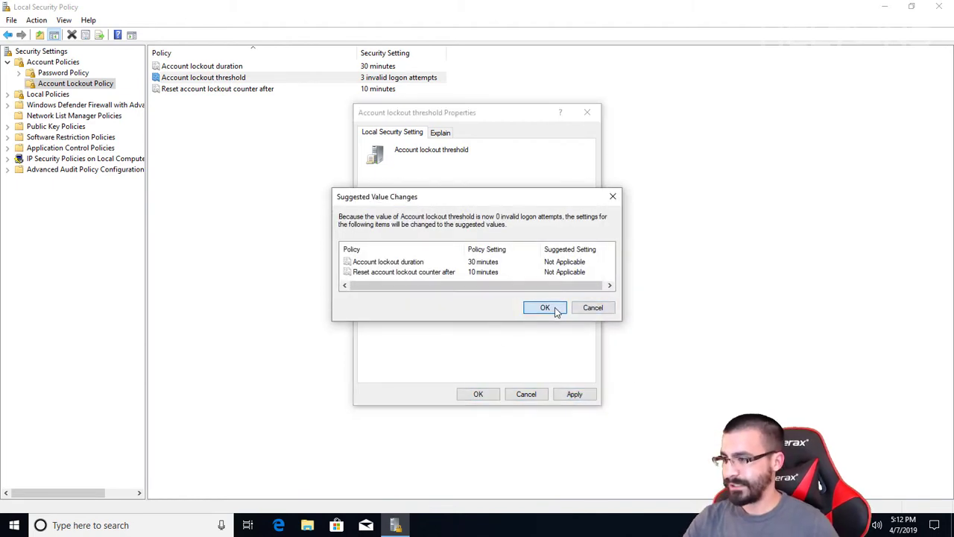
{"action": "left_click", "coordinate": [553, 309]}
{"action": "left_click", "coordinate": [489, 395]}
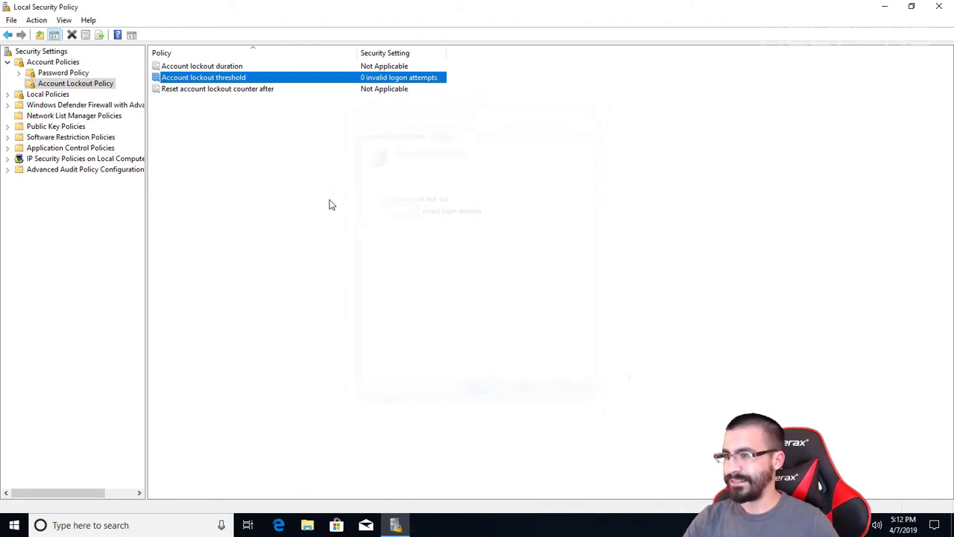
Raise the lockout threshold to 3 attempts and accept the suggested 30-minute duration and reset values.
{"action": "double_click", "coordinate": [248, 79]}
{"action": "type", "text": "3"}
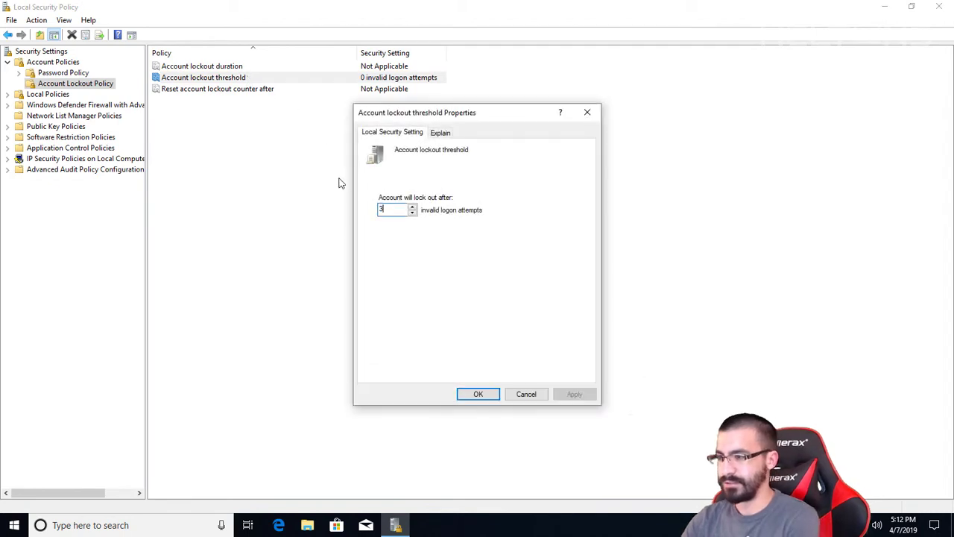
{"action": "type", "text": "0"}
{"action": "key", "text": "BackSpace"}
{"action": "key", "text": "BackSpace"}
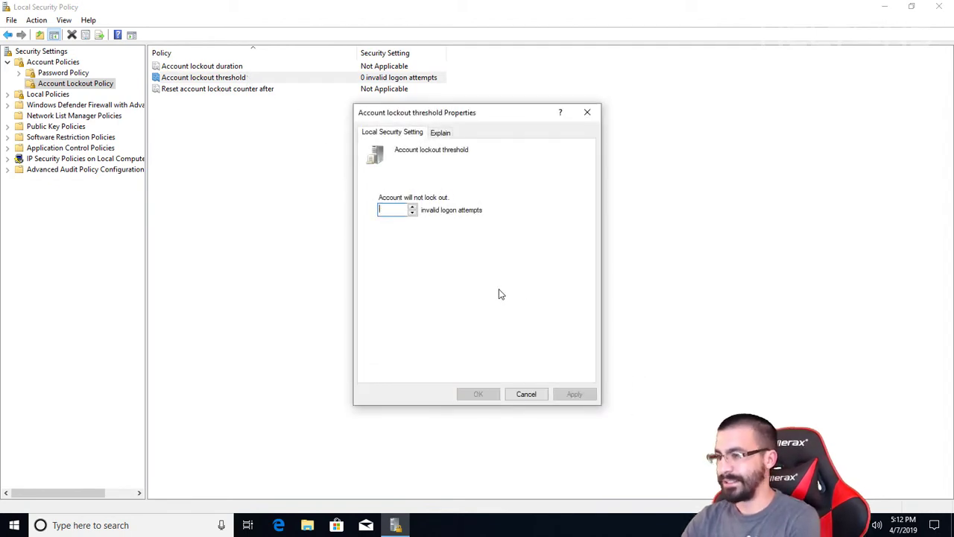
{"action": "type", "text": "3"}
{"action": "left_click", "coordinate": [552, 389]}
{"action": "left_click", "coordinate": [545, 309]}
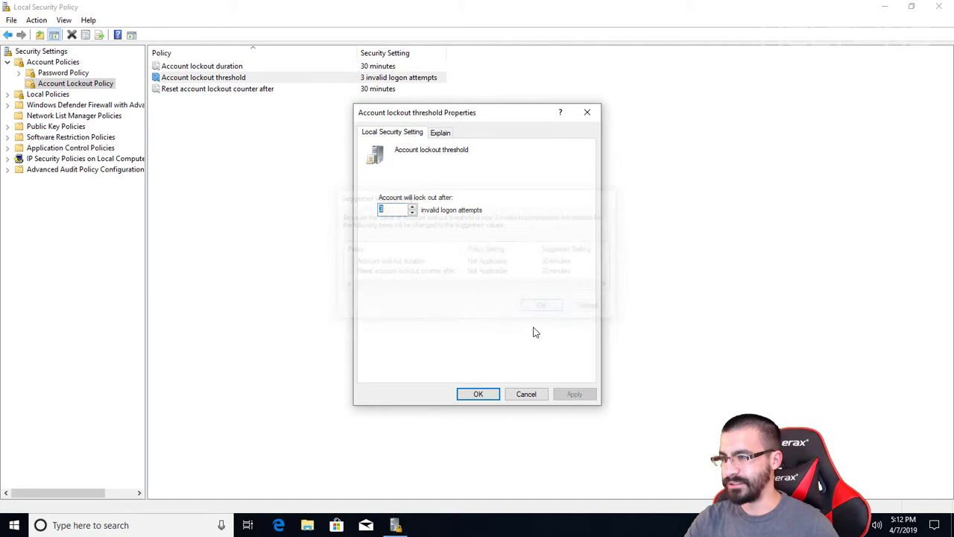
{"action": "left_click", "coordinate": [478, 394]}
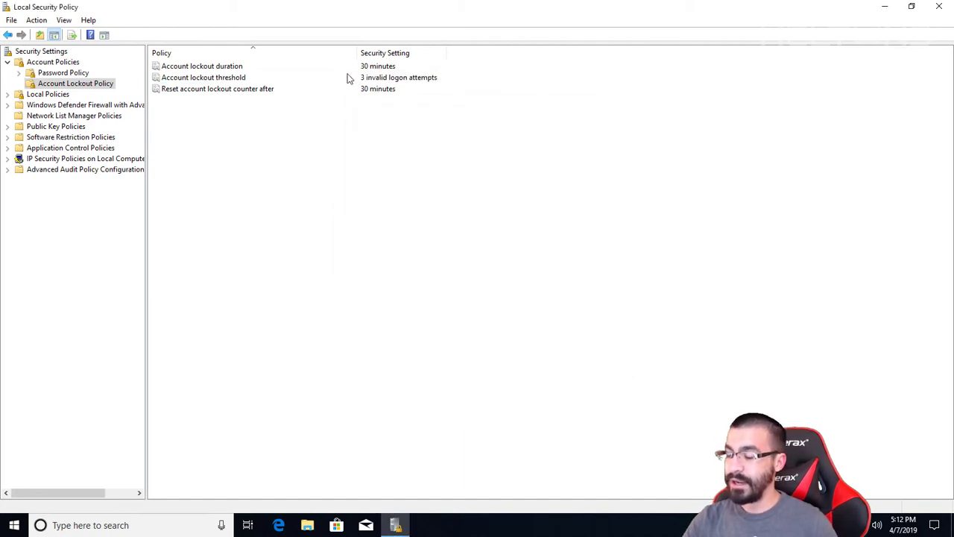
Review the lockout policies and set the reset counter to 15 minutes.
{"action": "left_click", "coordinate": [220, 69]}
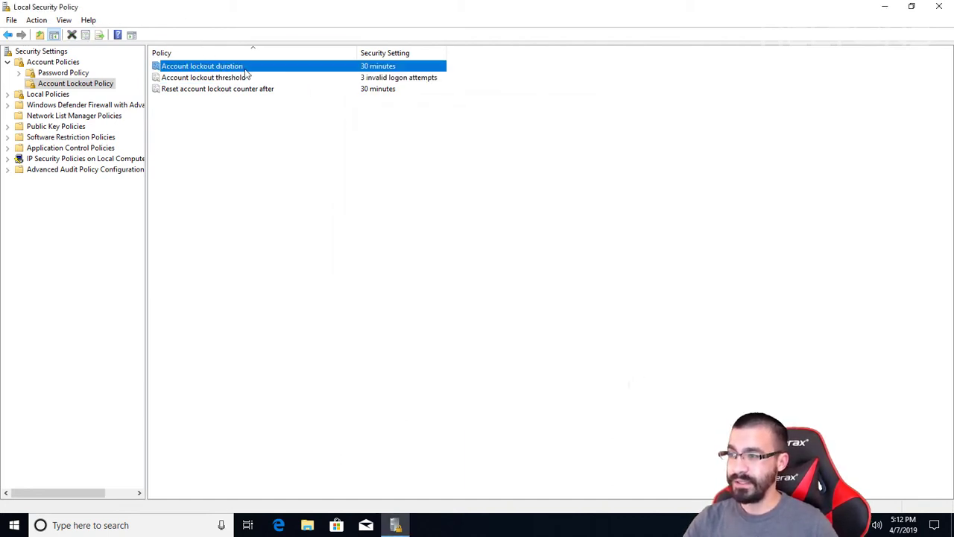
{"action": "left_click", "coordinate": [249, 79]}
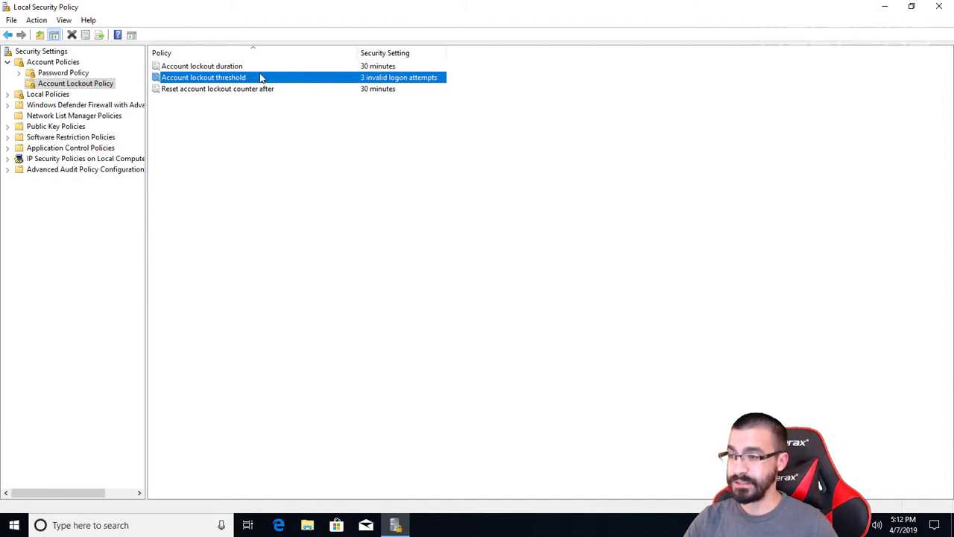
{"action": "left_click", "coordinate": [258, 70]}
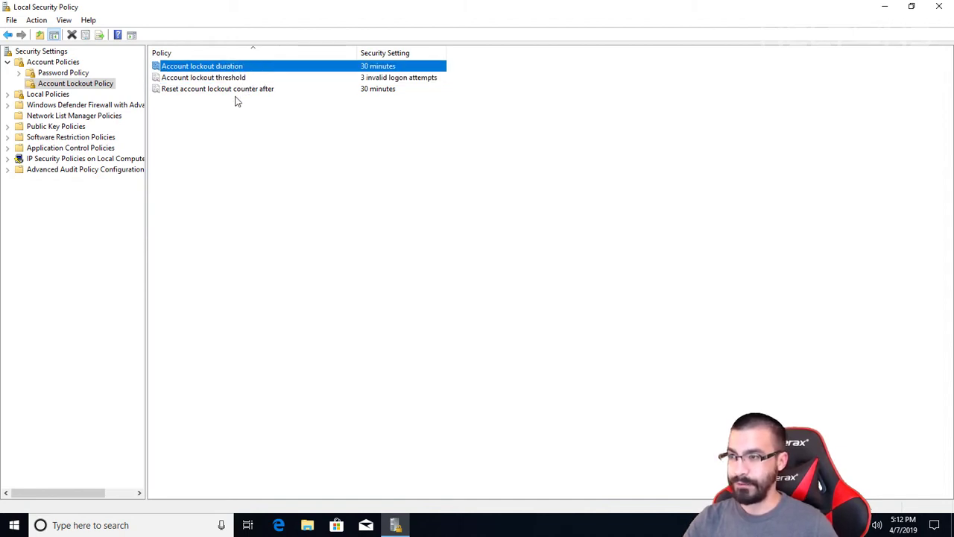
{"action": "left_click", "coordinate": [233, 91]}
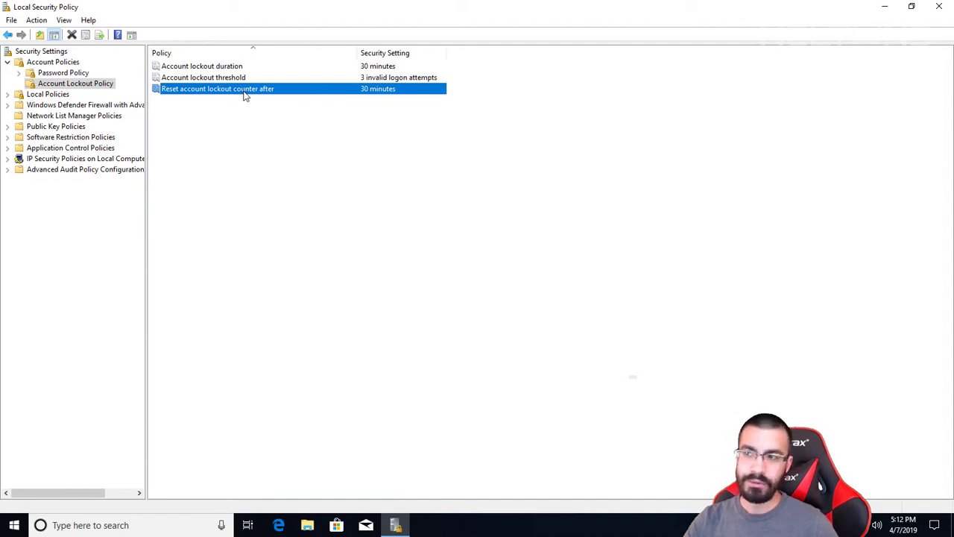
{"action": "double_click", "coordinate": [244, 94]}
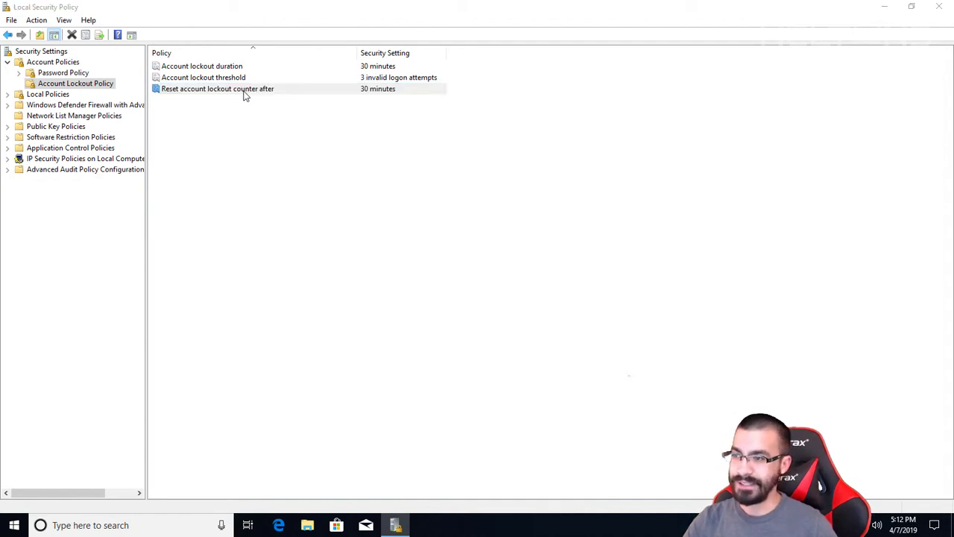
{"action": "type", "text": "15"}
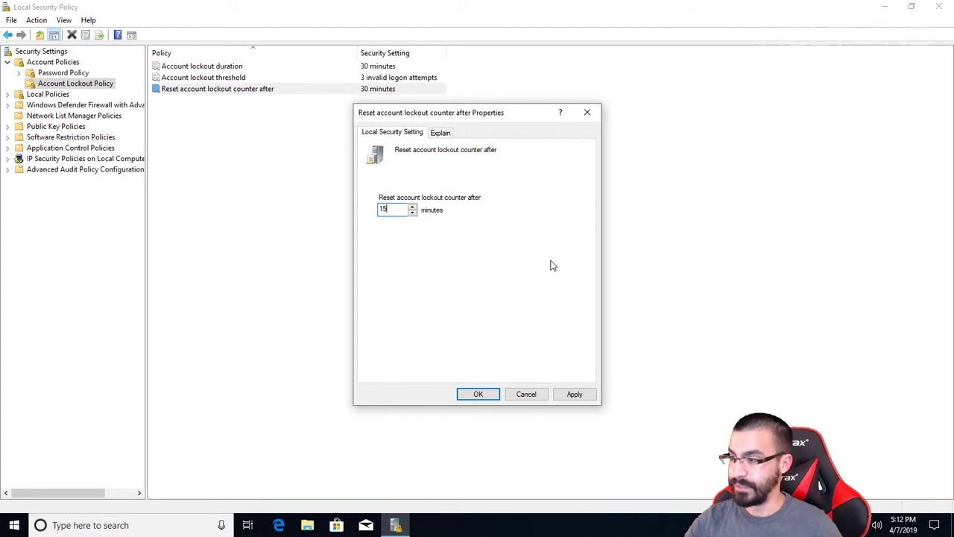
{"action": "left_click", "coordinate": [588, 398]}
{"action": "left_click", "coordinate": [481, 394]}
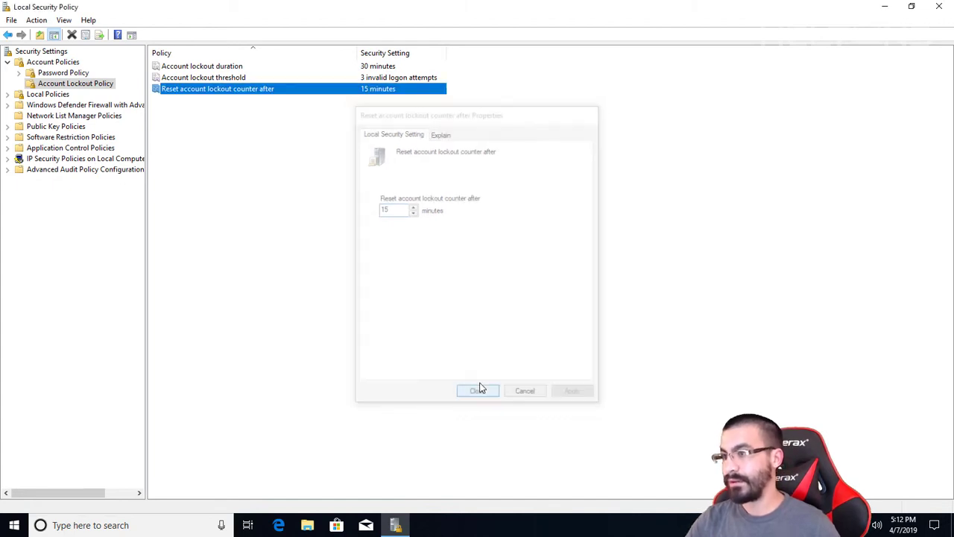
Try a 0-minute reset counter, which is rejected, and restore 15 minutes.
{"action": "double_click", "coordinate": [297, 93]}
{"action": "left_click", "coordinate": [401, 211]}
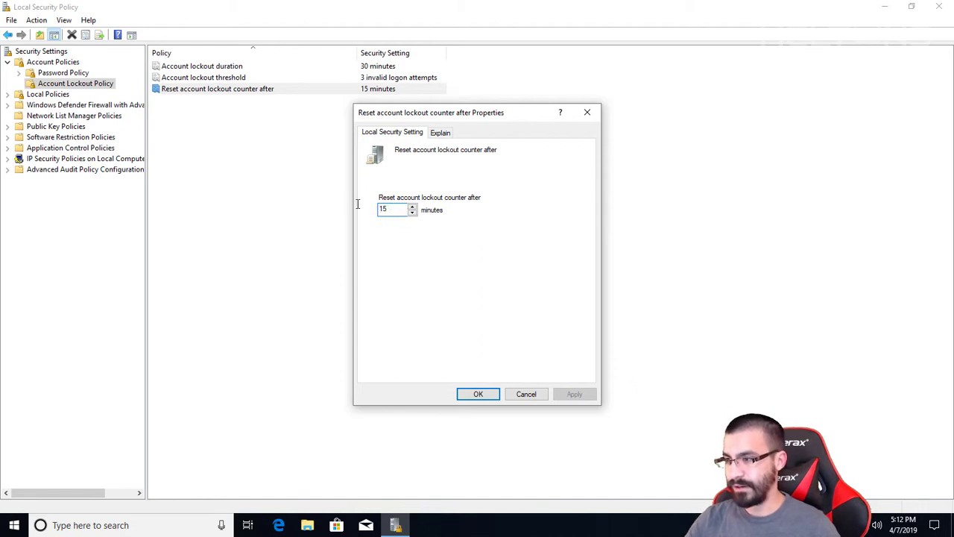
{"action": "key", "text": "ctrl+a"}
{"action": "type", "text": "0"}
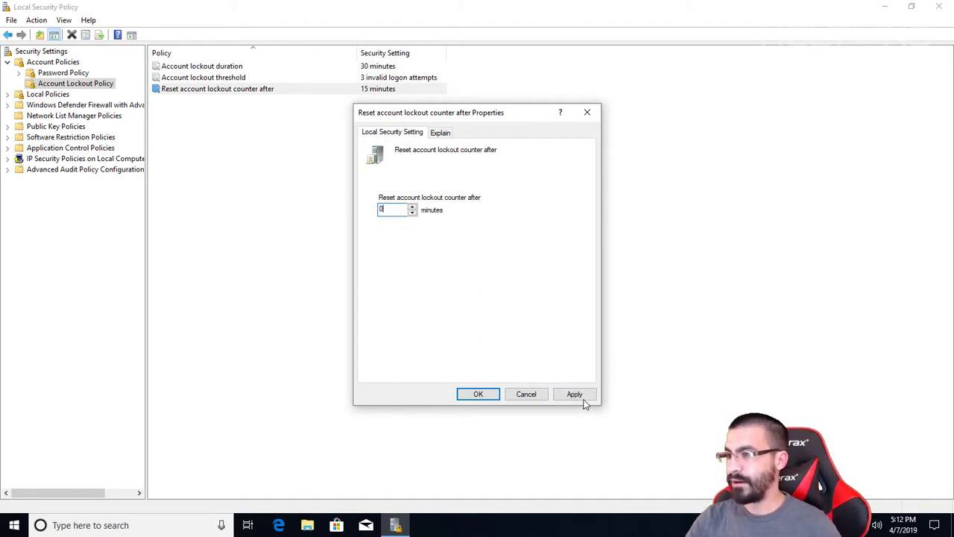
{"action": "left_click", "coordinate": [576, 395]}
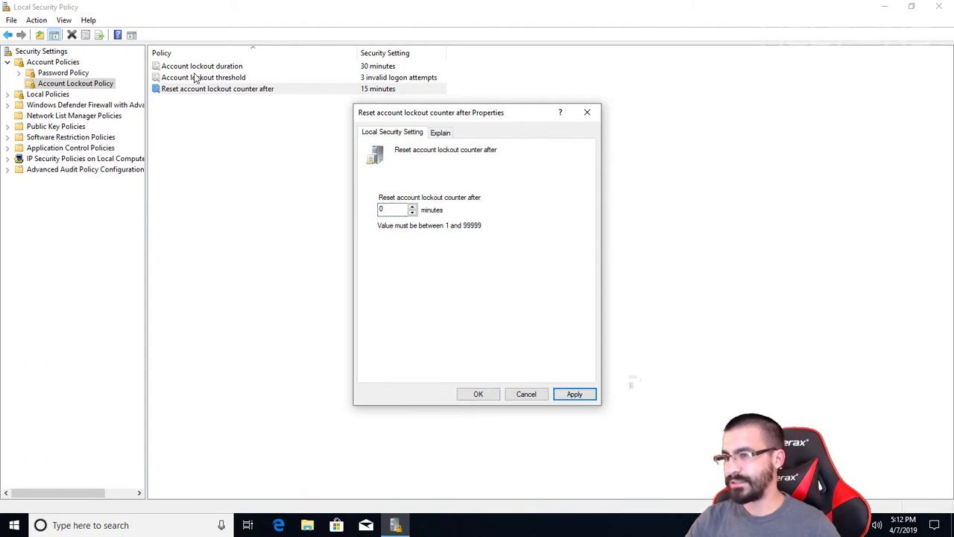
{"action": "double_click", "coordinate": [387, 210]}
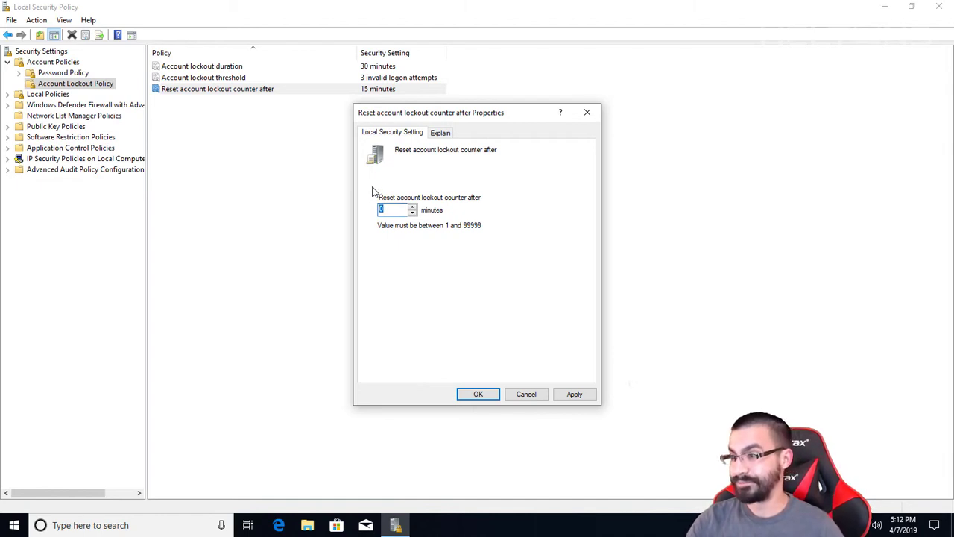
{"action": "type", "text": "15"}
{"action": "left_click", "coordinate": [574, 394]}
Set the lockout threshold to 0, accepting Not Applicable for duration and reset counter.
{"action": "left_click", "coordinate": [481, 395]}
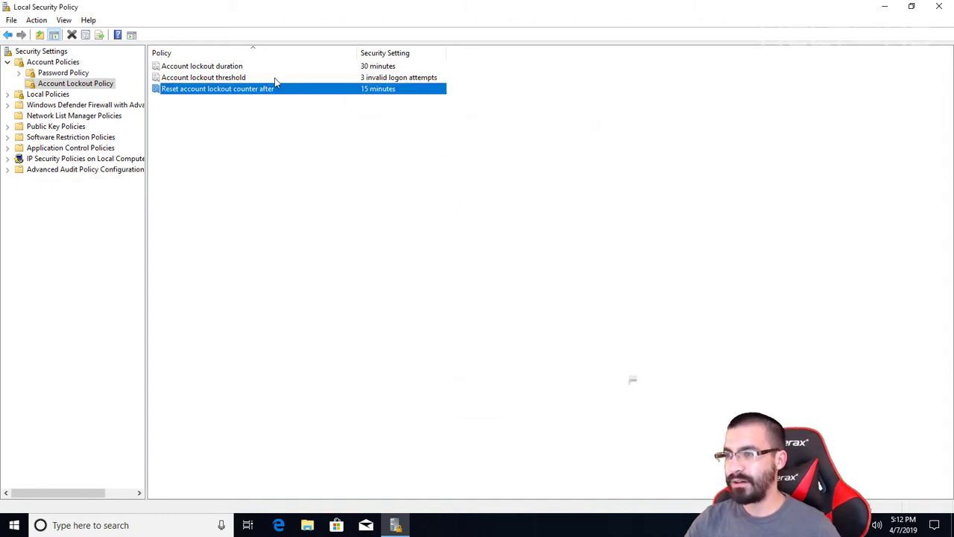
{"action": "left_click", "coordinate": [366, 168]}
{"action": "double_click", "coordinate": [238, 77]}
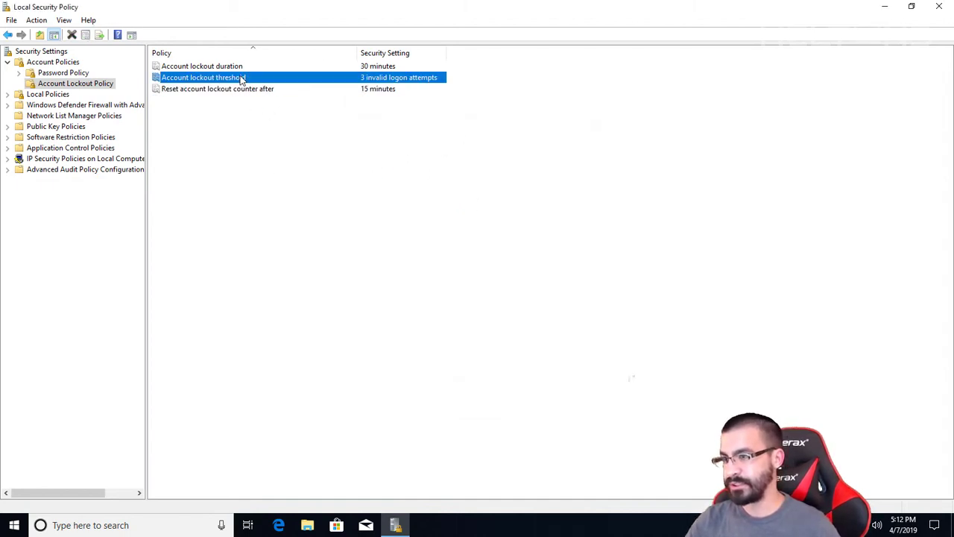
{"action": "left_click", "coordinate": [412, 213]}
{"action": "left_click", "coordinate": [412, 212]}
{"action": "left_click", "coordinate": [412, 212]}
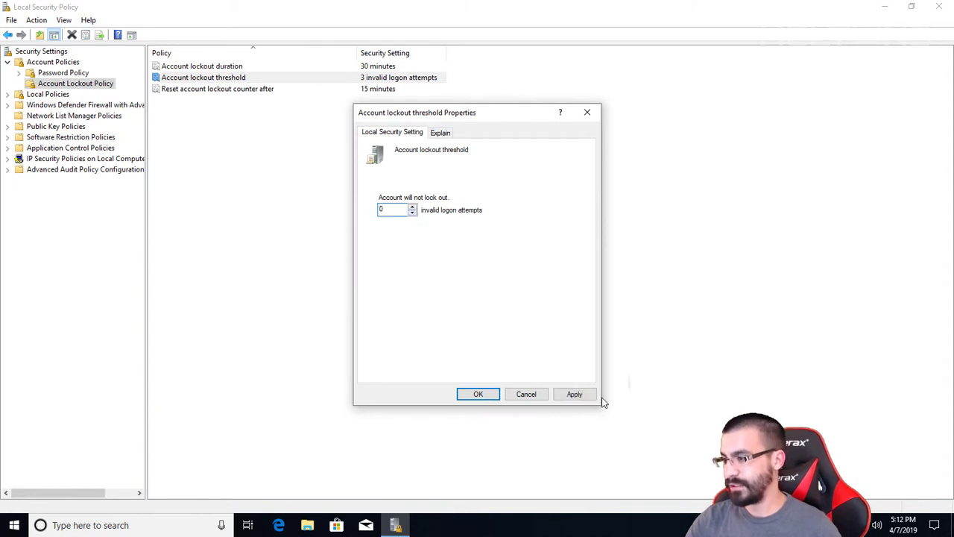
{"action": "left_click", "coordinate": [574, 393]}
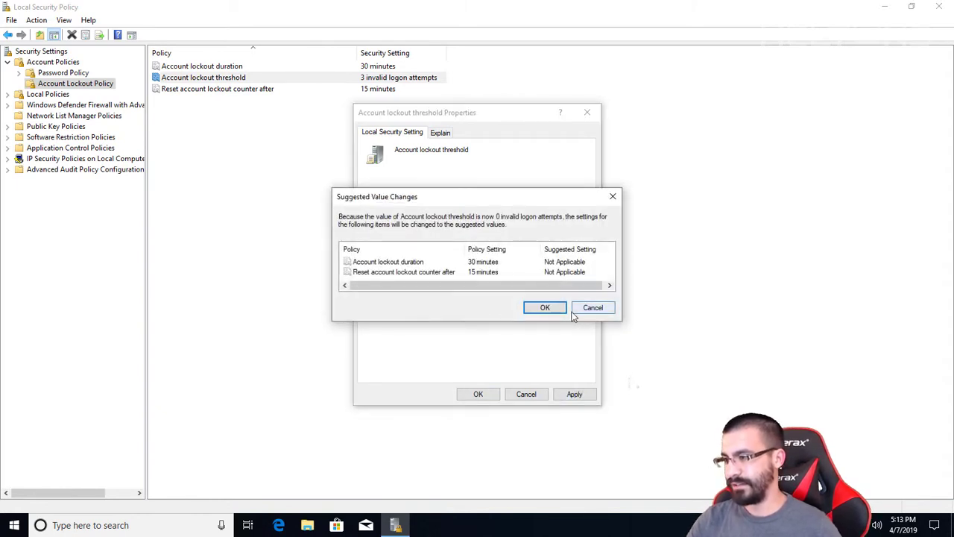
{"action": "left_click", "coordinate": [545, 306]}
{"action": "left_click", "coordinate": [481, 395]}
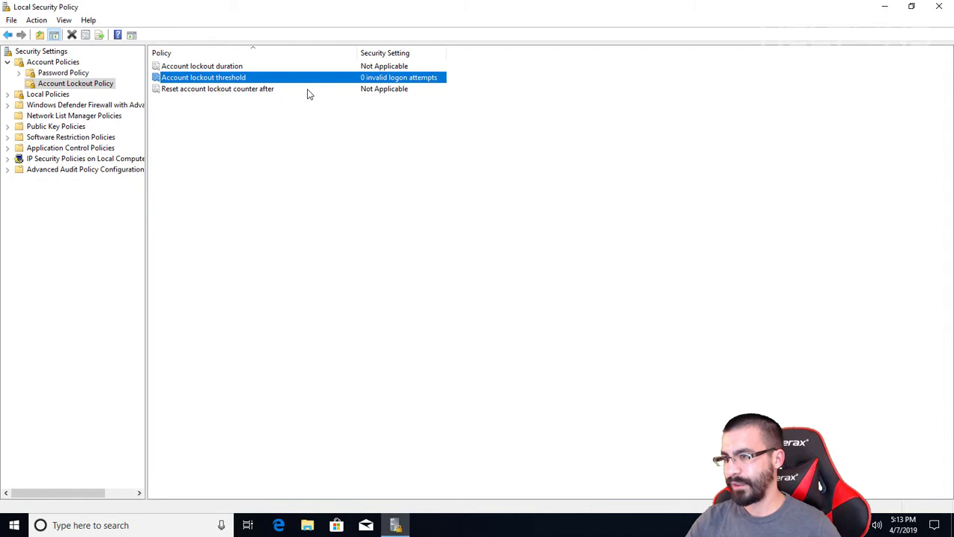
Check that the reset counter setting is disabled, then return to the threshold properties.
{"action": "double_click", "coordinate": [307, 89]}
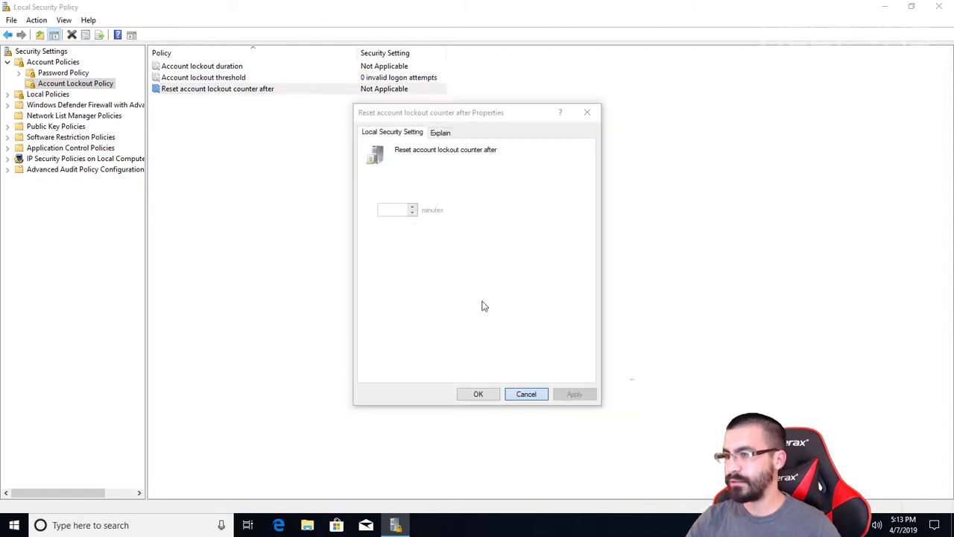
{"action": "key", "text": "Escape"}
{"action": "double_click", "coordinate": [315, 77]}
Set the lockout threshold to 3, accepting the suggested 30-minute values.
{"action": "type", "text": "3"}
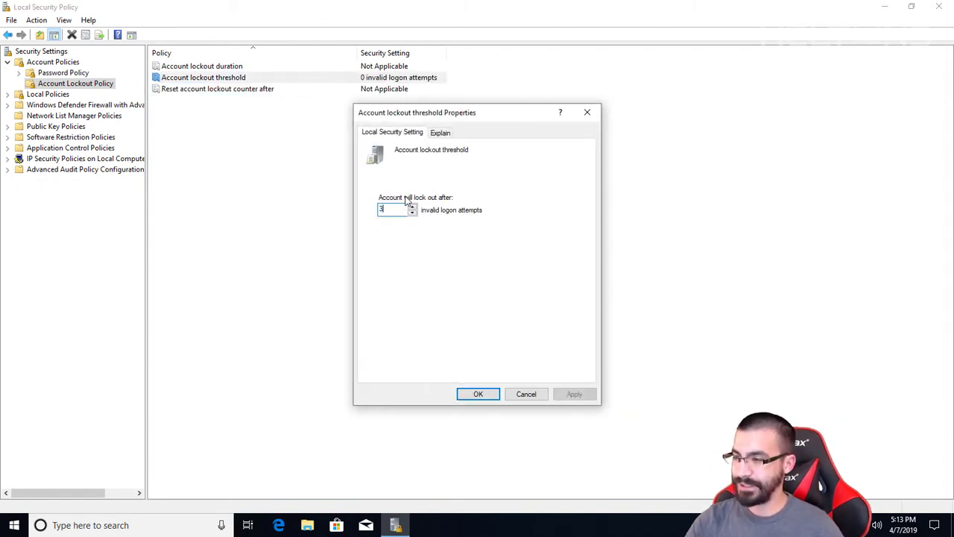
{"action": "key", "text": "Return"}
{"action": "left_click", "coordinate": [545, 307]}
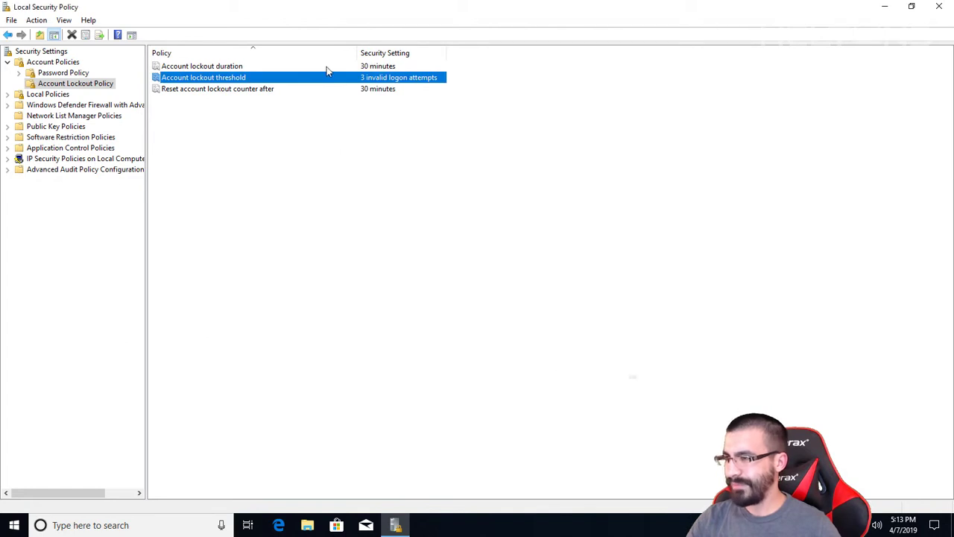
Set the reset counter to 15 minutes and close Local Security Policy.
{"action": "double_click", "coordinate": [324, 89]}
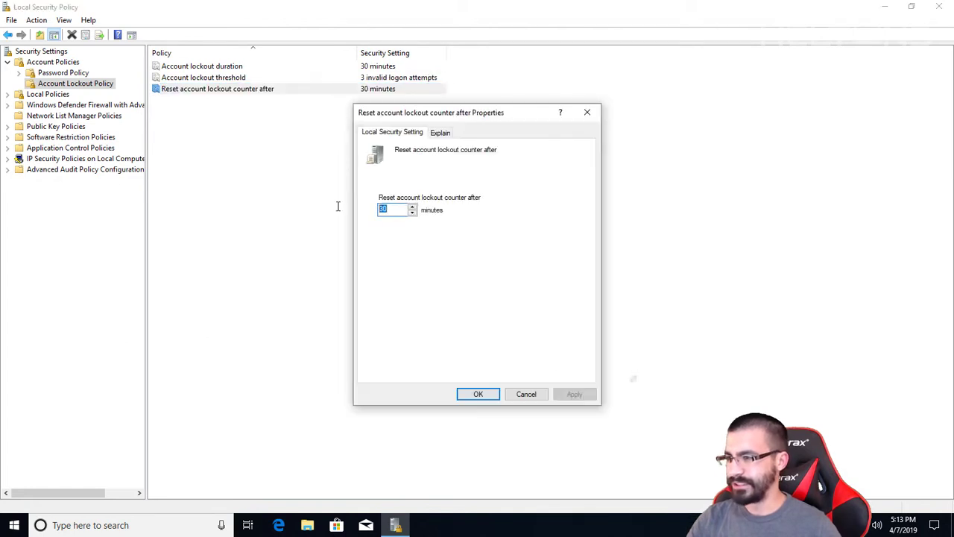
{"action": "type", "text": "15"}
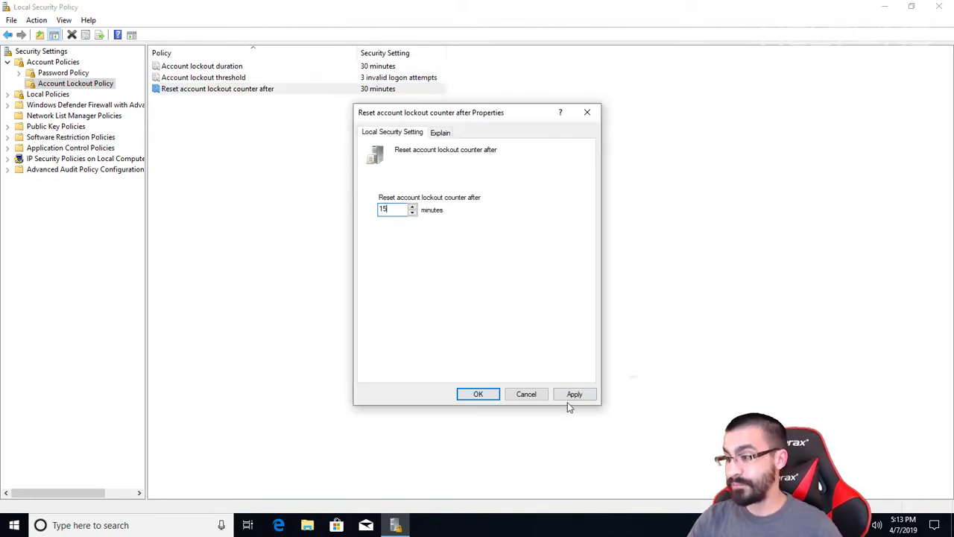
{"action": "left_click", "coordinate": [568, 399]}
{"action": "left_click", "coordinate": [474, 395]}
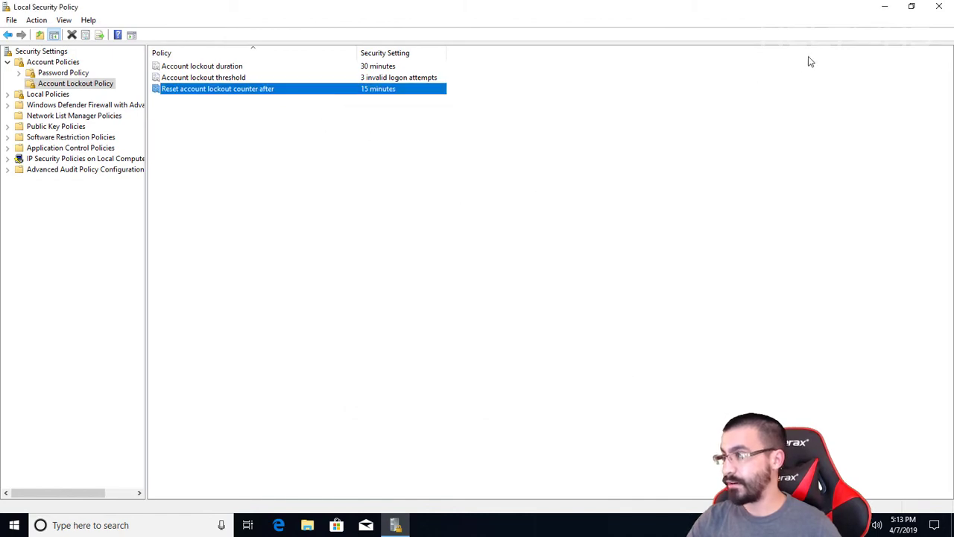
{"action": "left_click", "coordinate": [939, 5]}
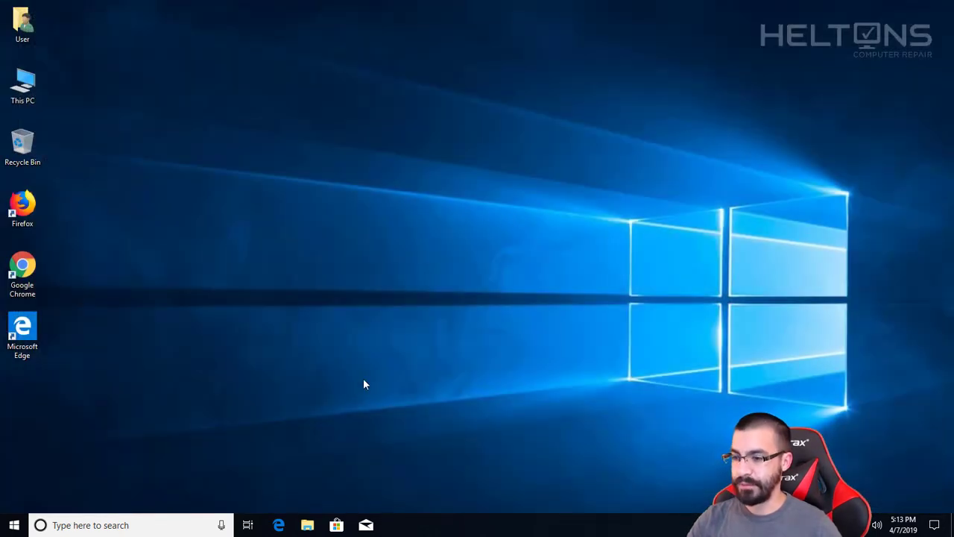
Launch Windows PowerShell (Admin) from the Start button's right-click menu and approve elevation.
{"action": "right_click", "coordinate": [14, 526]}
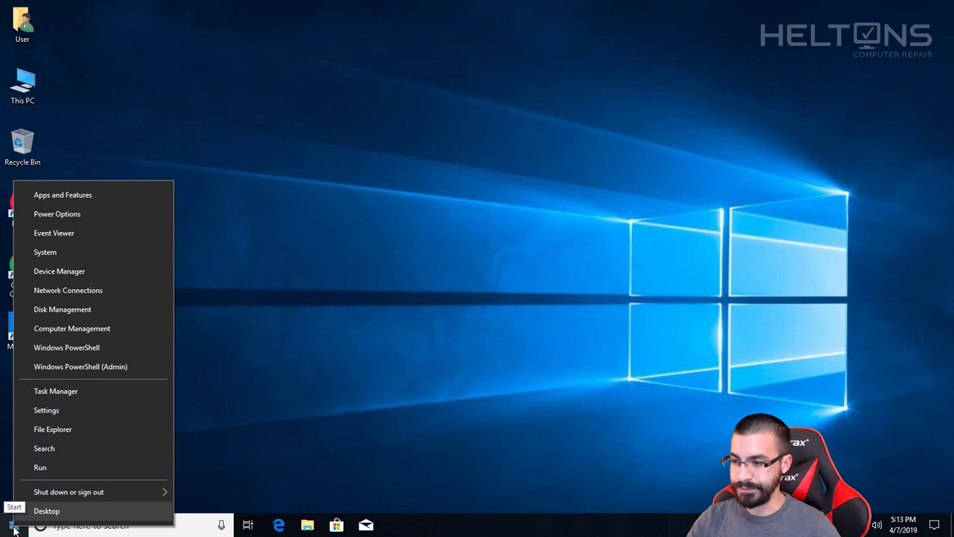
{"action": "left_click", "coordinate": [358, 386]}
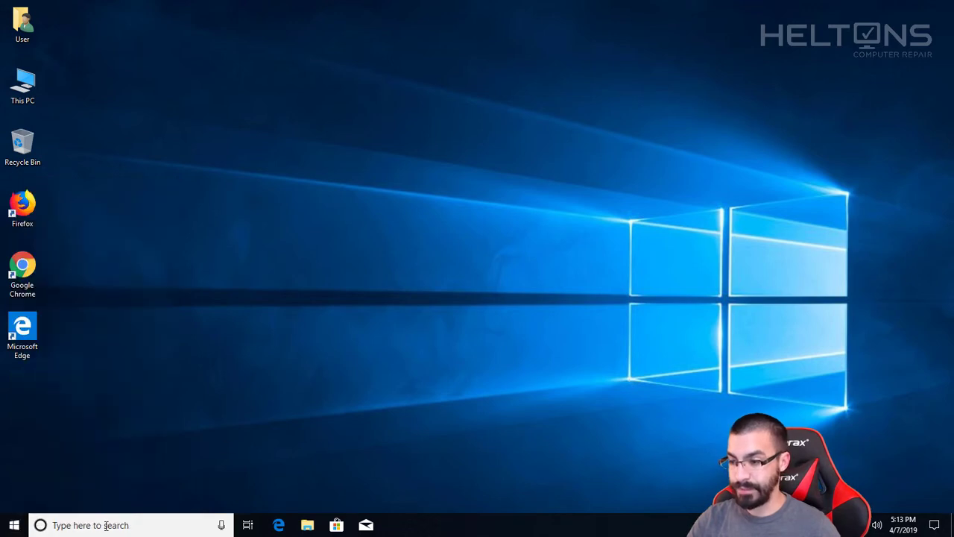
{"action": "left_click", "coordinate": [106, 525]}
{"action": "type", "text": "cmd"}
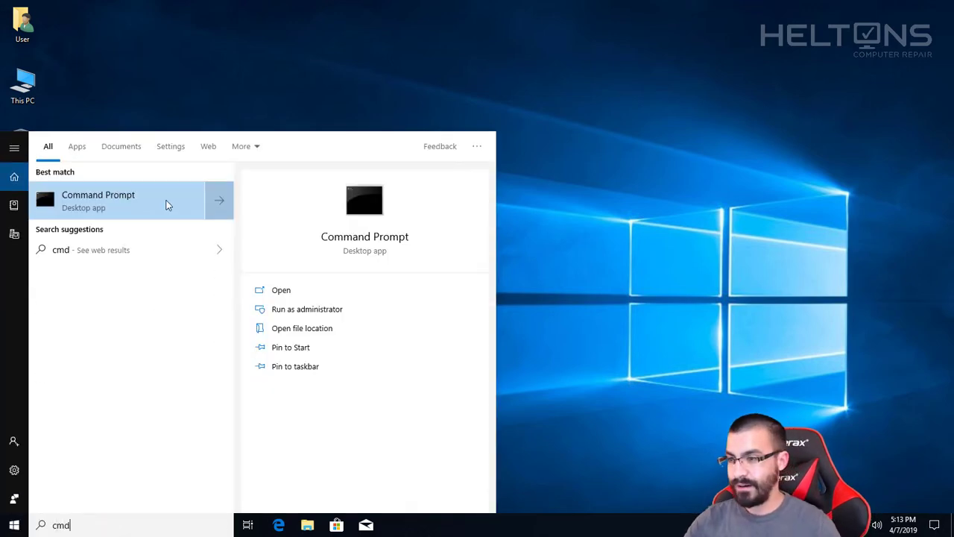
{"action": "right_click", "coordinate": [167, 203]}
{"action": "left_click", "coordinate": [644, 253]}
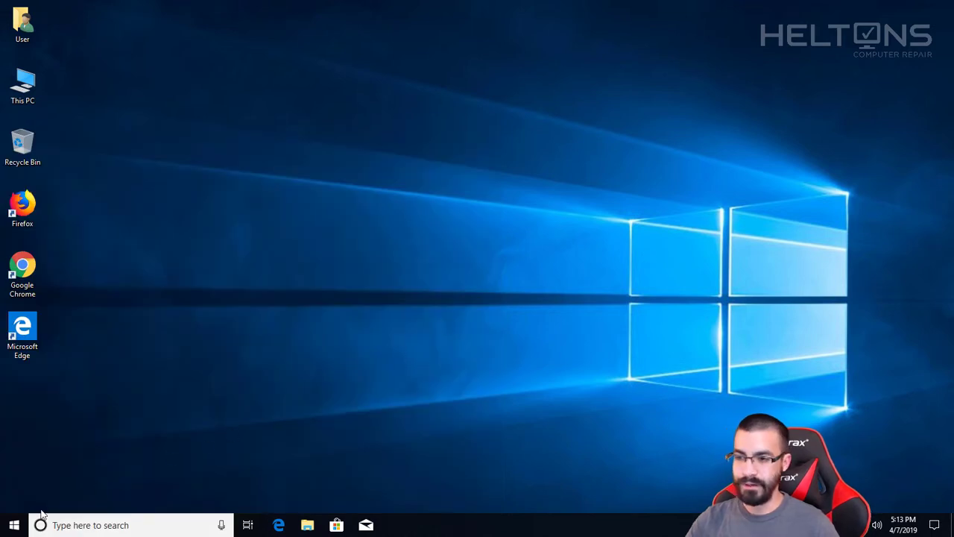
{"action": "right_click", "coordinate": [15, 530]}
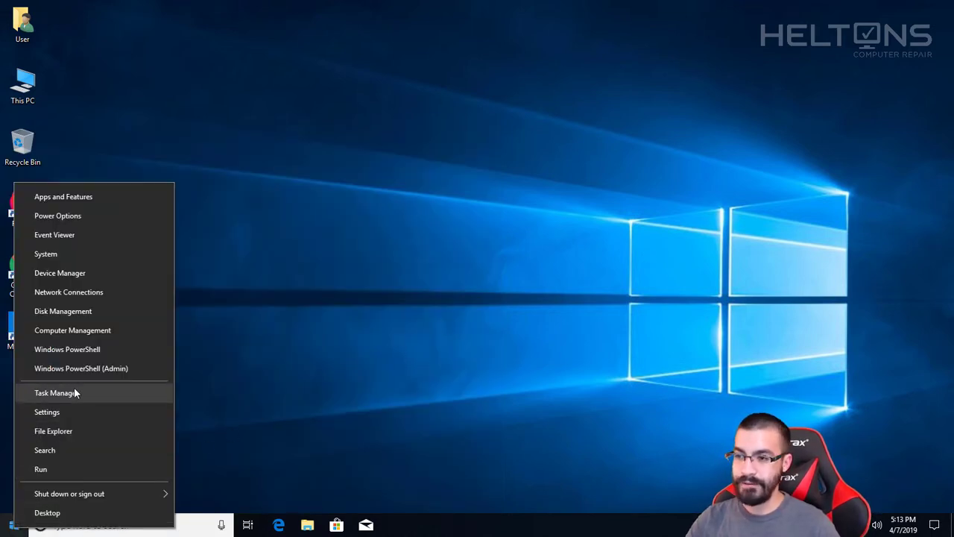
{"action": "left_click", "coordinate": [123, 367]}
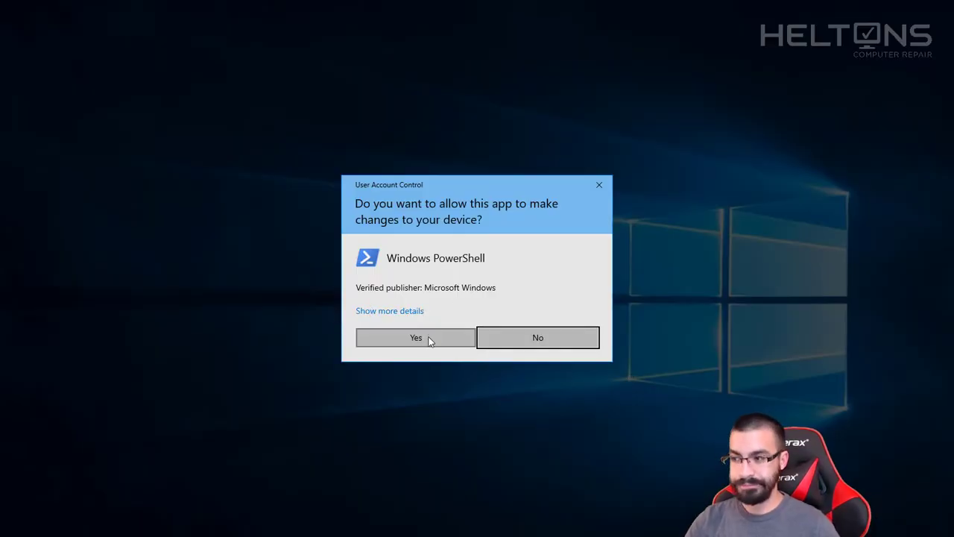
{"action": "left_click", "coordinate": [428, 337]}
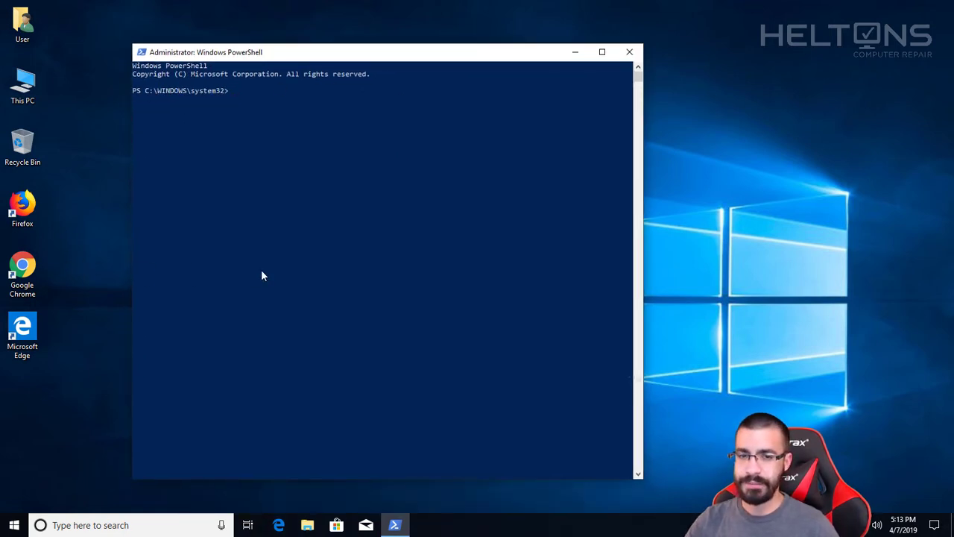
Clear the console and run net accounts, showing threshold 3, duration 30, window 15.
{"action": "key", "text": "ctrl+l"}
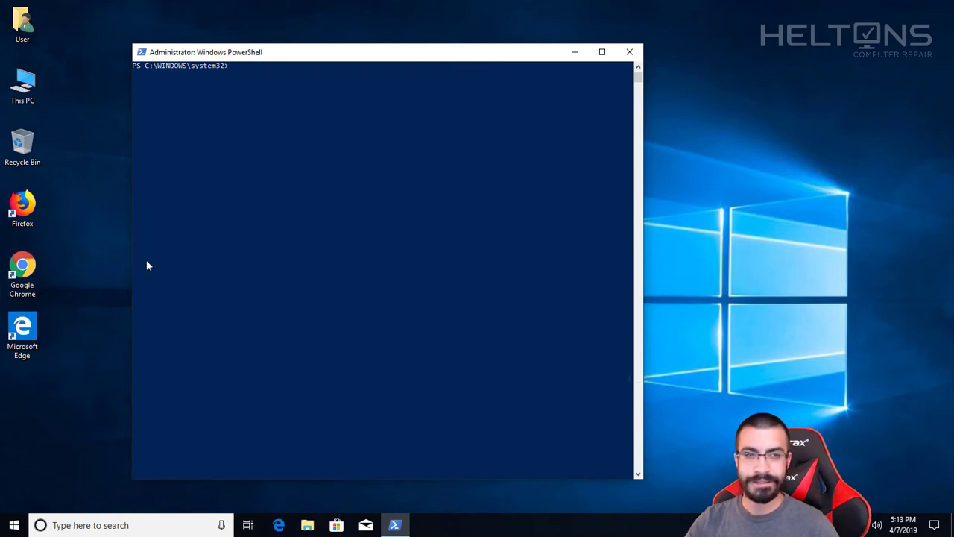
{"action": "left_click", "coordinate": [207, 240]}
{"action": "type", "text": "net "}
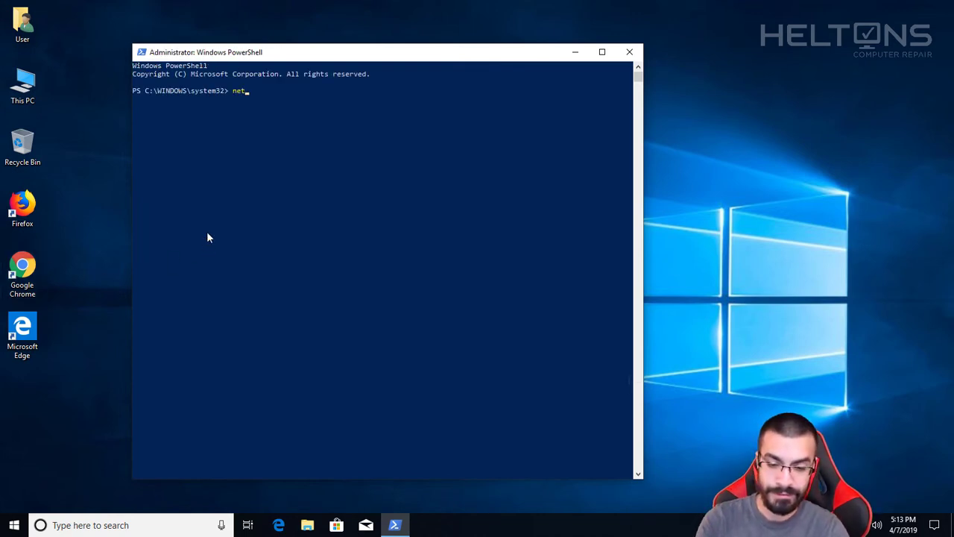
{"action": "type", "text": "accou"}
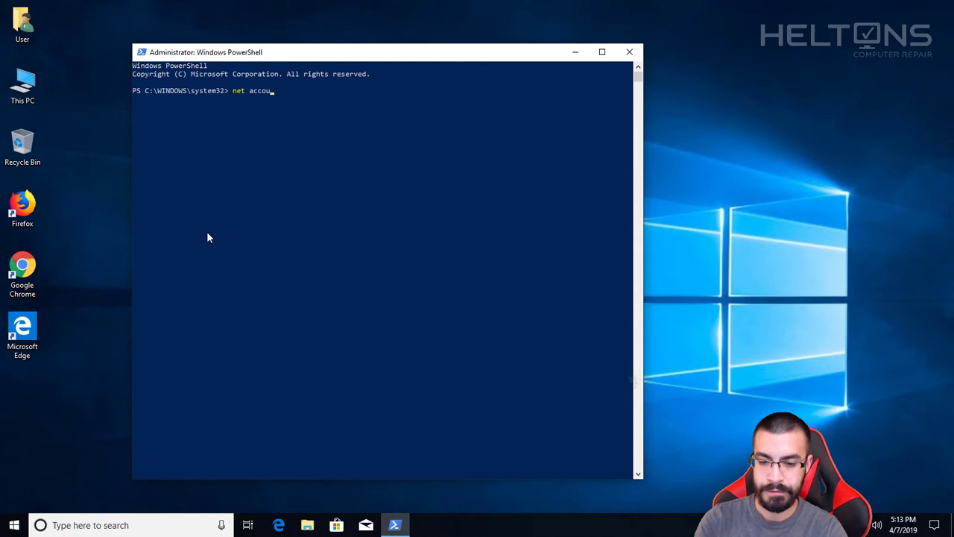
{"action": "type", "text": "nts"}
{"action": "key", "text": "Return"}
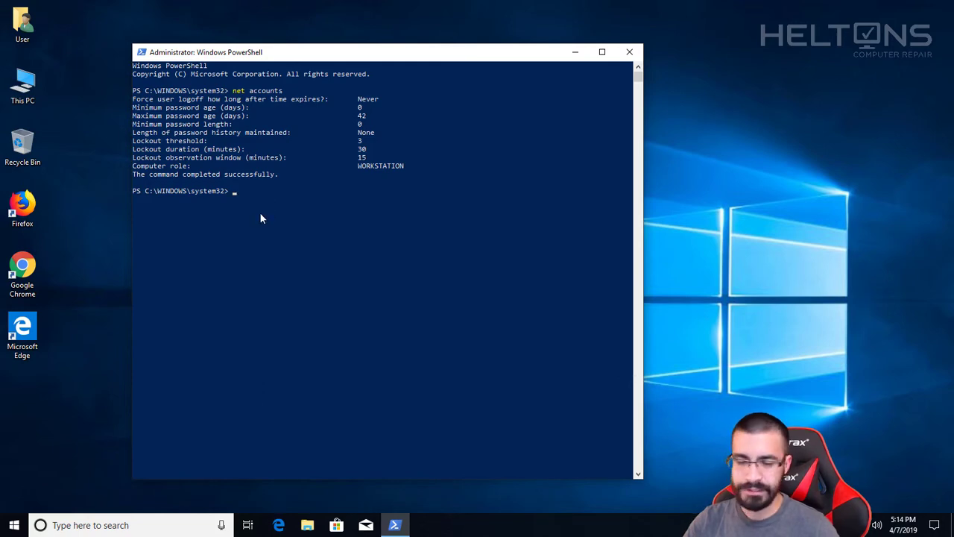
{"action": "key", "text": "Up"}
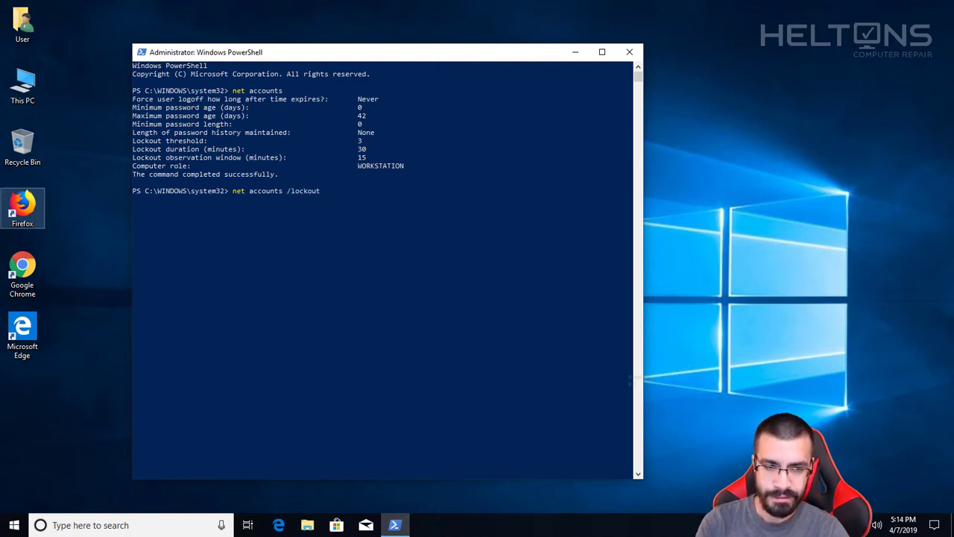
Run net accounts /lockoutwindow:30 to set a 30-minute observation window.
{"action": "type", "text": "windows"}
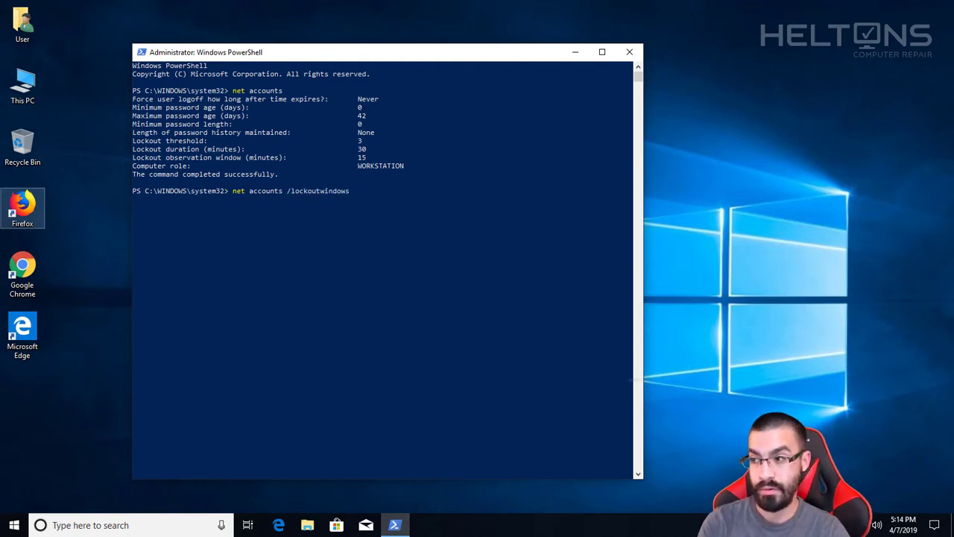
{"action": "key", "text": "BackSpace"}
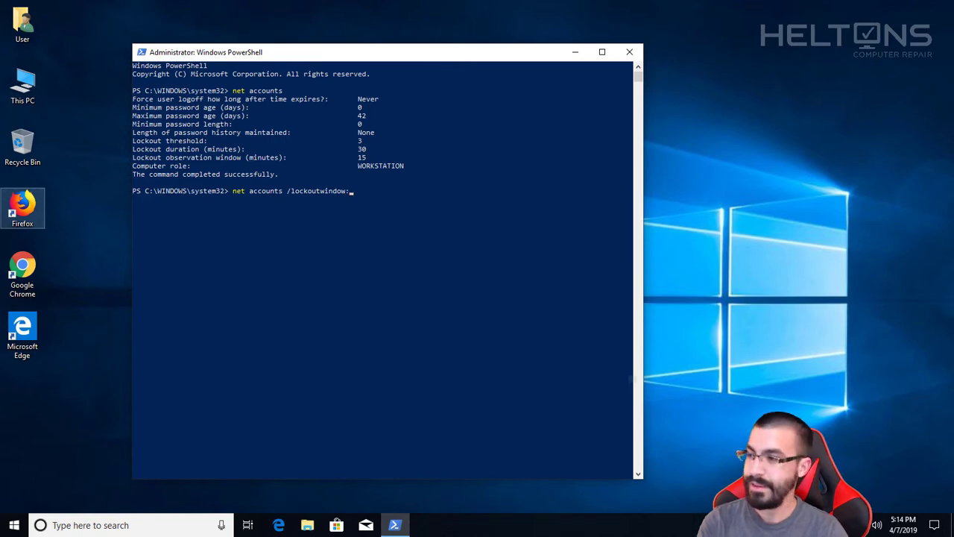
{"action": "type", "text": ":"}
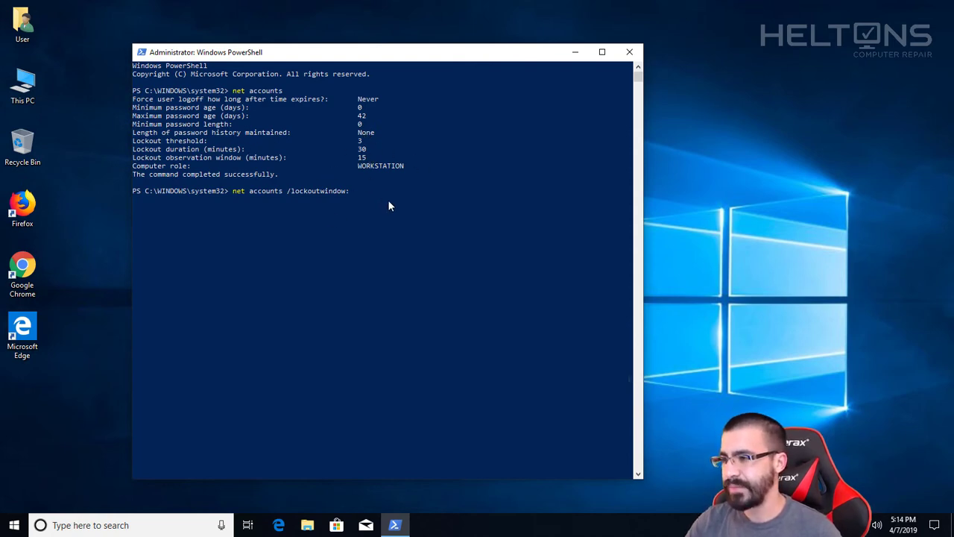
{"action": "type", "text": "30"}
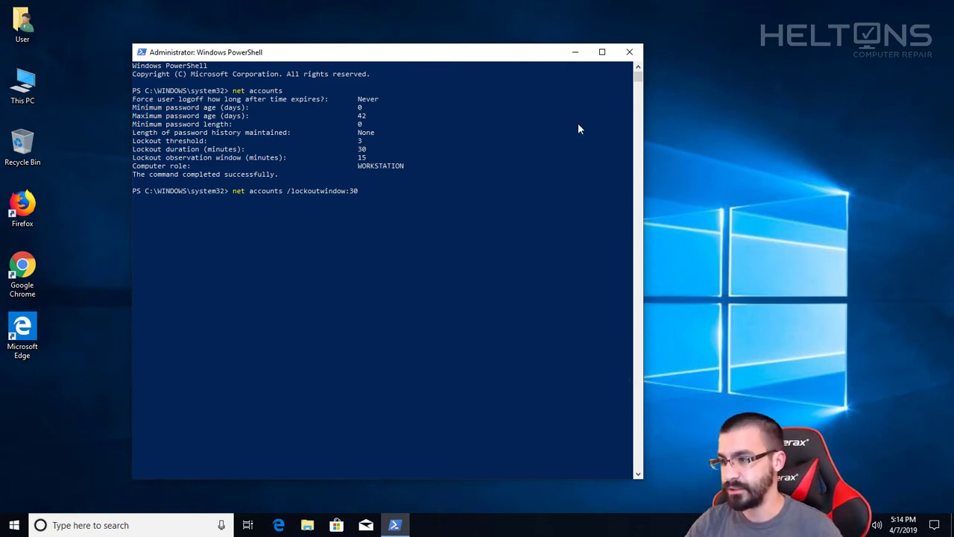
{"action": "key", "text": "Return"}
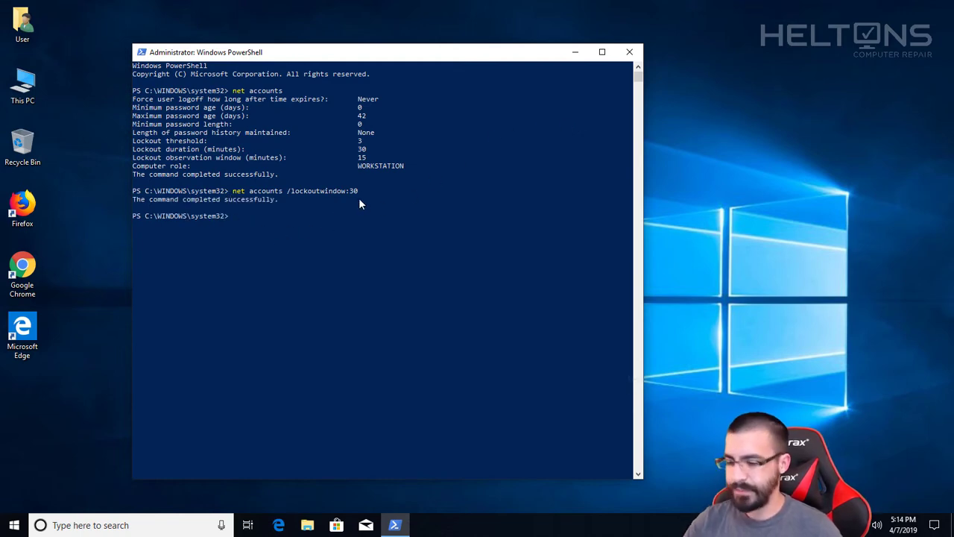
Rerun net accounts to verify the 30-minute window, then close PowerShell.
{"action": "key", "text": "Up"}
{"action": "key", "text": "Up"}
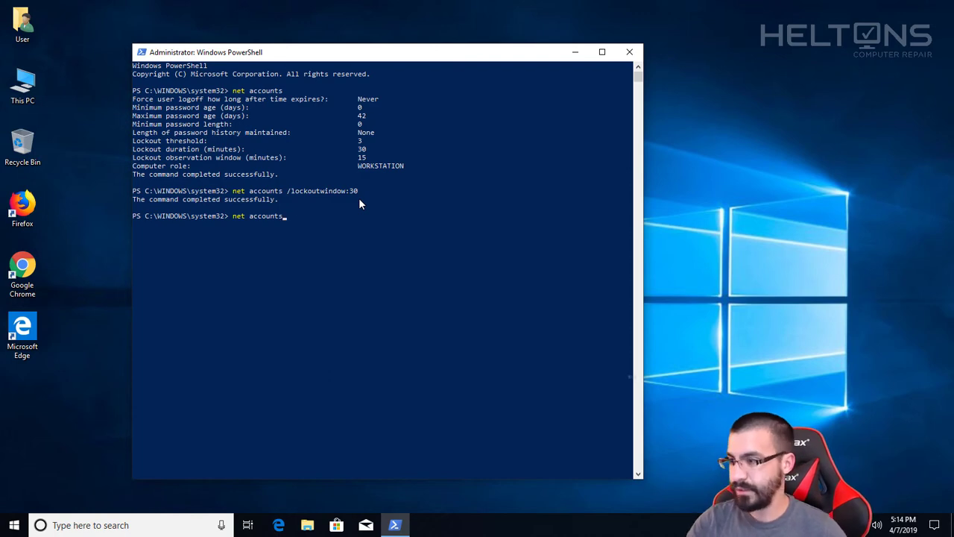
{"action": "key", "text": "Return"}
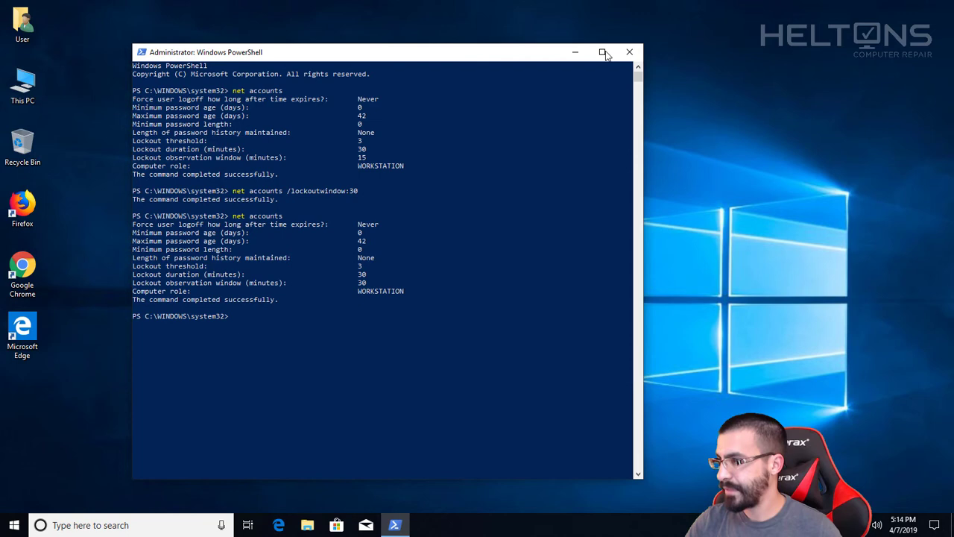
{"action": "left_click", "coordinate": [630, 51]}
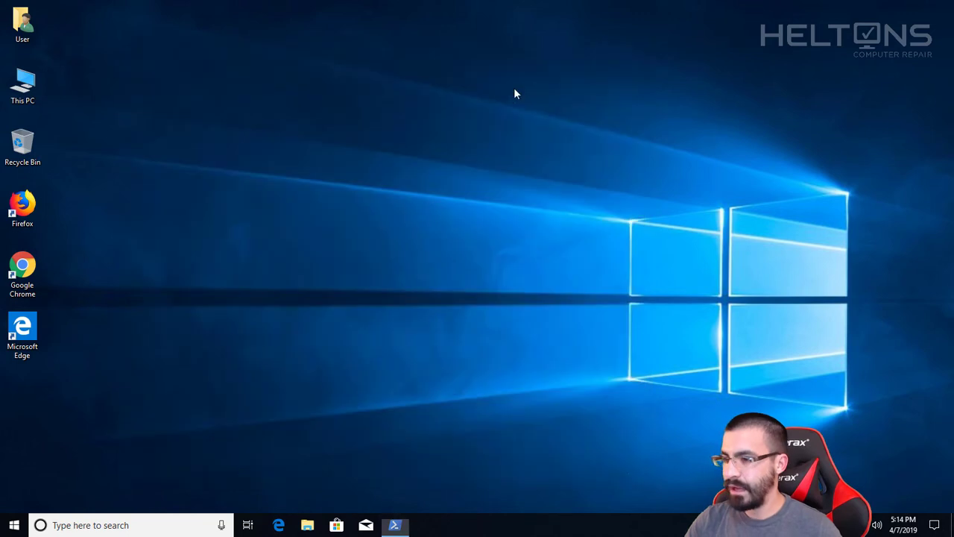
Relaunch secpol.msc and show the Account Lockout Policy settings in a maximized window.
{"action": "left_click", "coordinate": [14, 525]}
{"action": "key", "text": "super+r"}
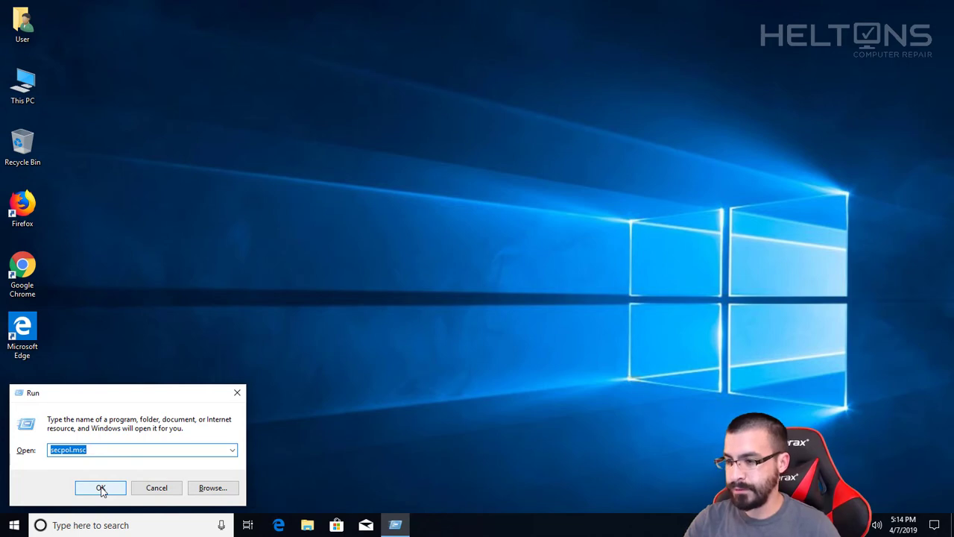
{"action": "left_click", "coordinate": [102, 489]}
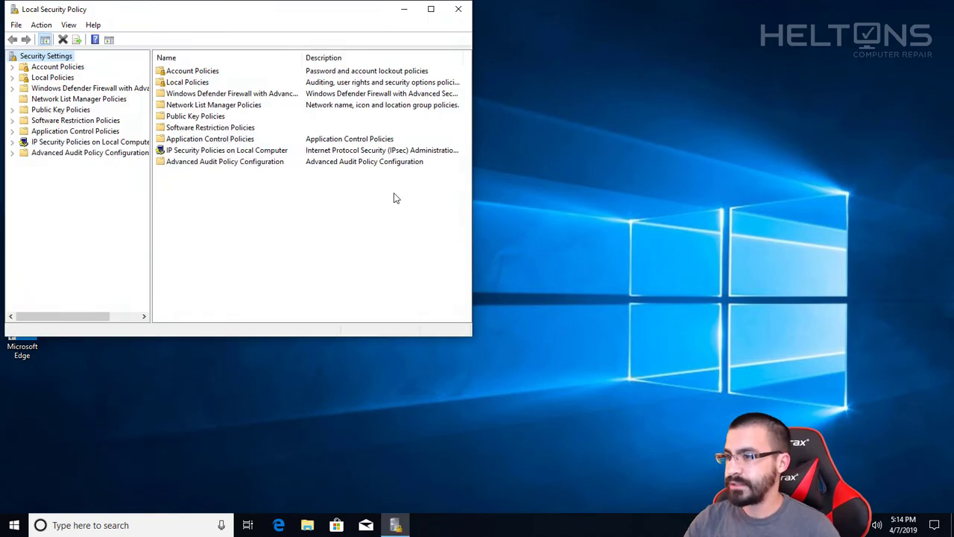
{"action": "double_click", "coordinate": [241, 18]}
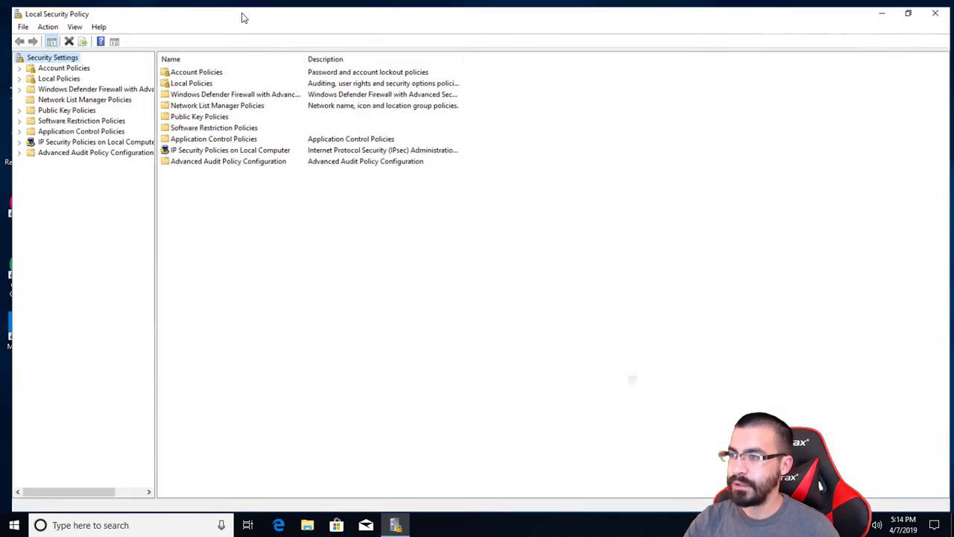
{"action": "double_click", "coordinate": [74, 63]}
{"action": "left_click", "coordinate": [60, 87]}
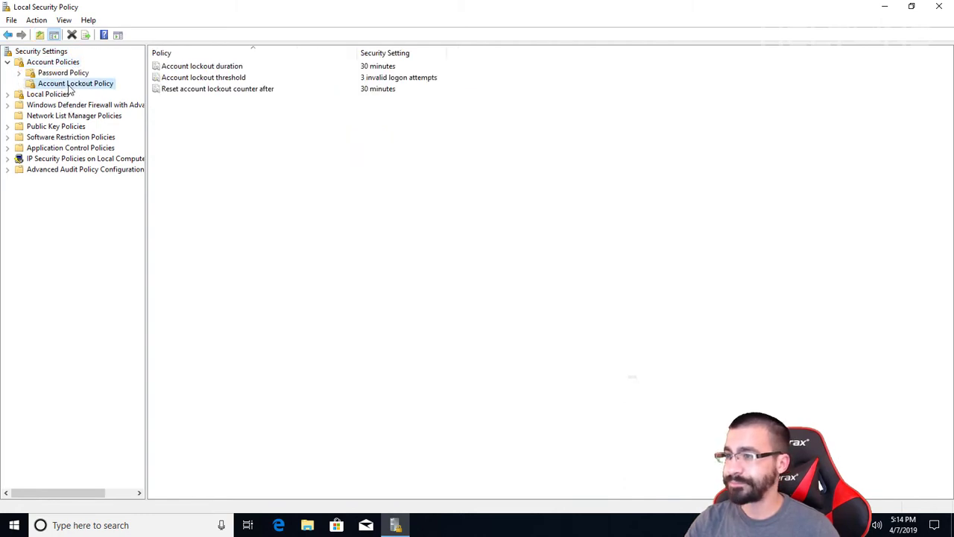
{"action": "left_click", "coordinate": [249, 91]}
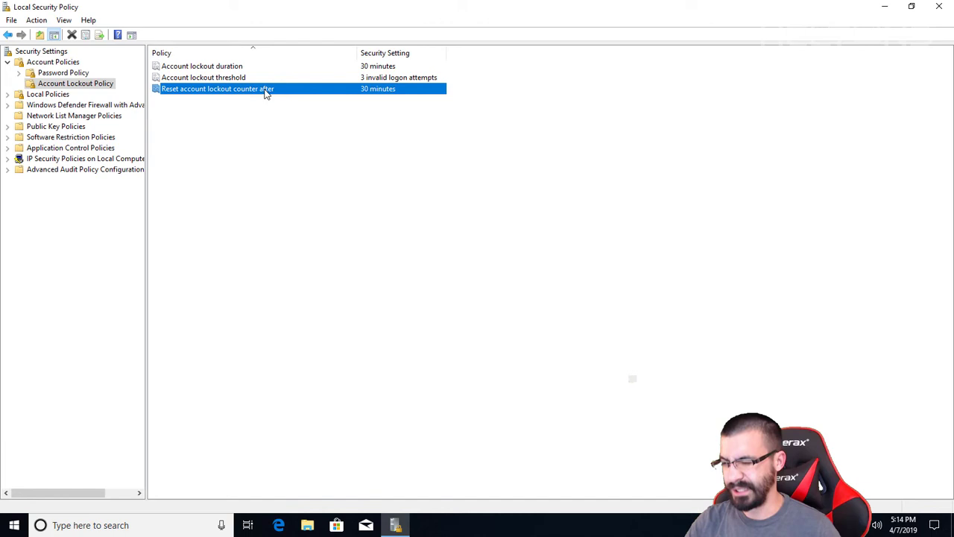
Reset the lockout threshold to 0, accepting Not Applicable for duration and reset counter.
{"action": "double_click", "coordinate": [215, 79]}
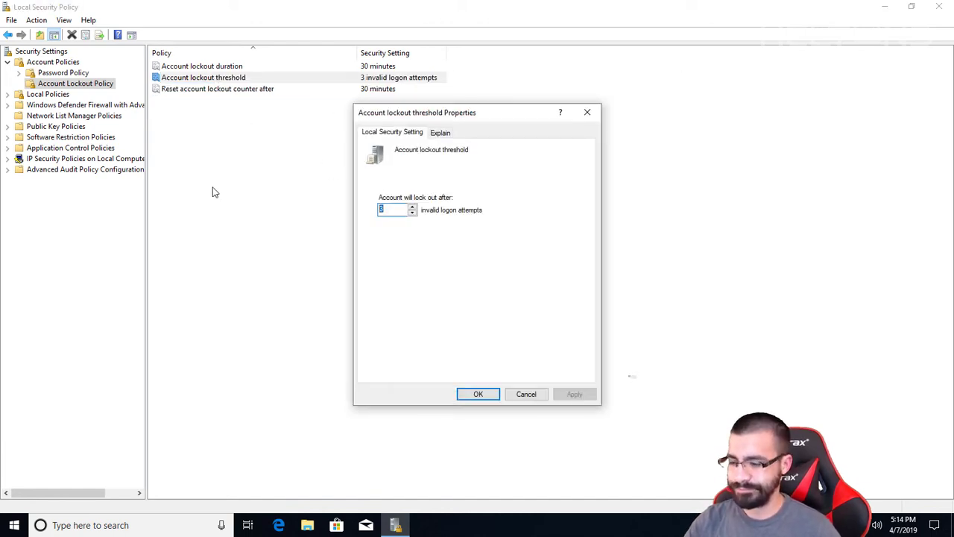
{"action": "type", "text": "0"}
{"action": "left_click", "coordinate": [561, 399]}
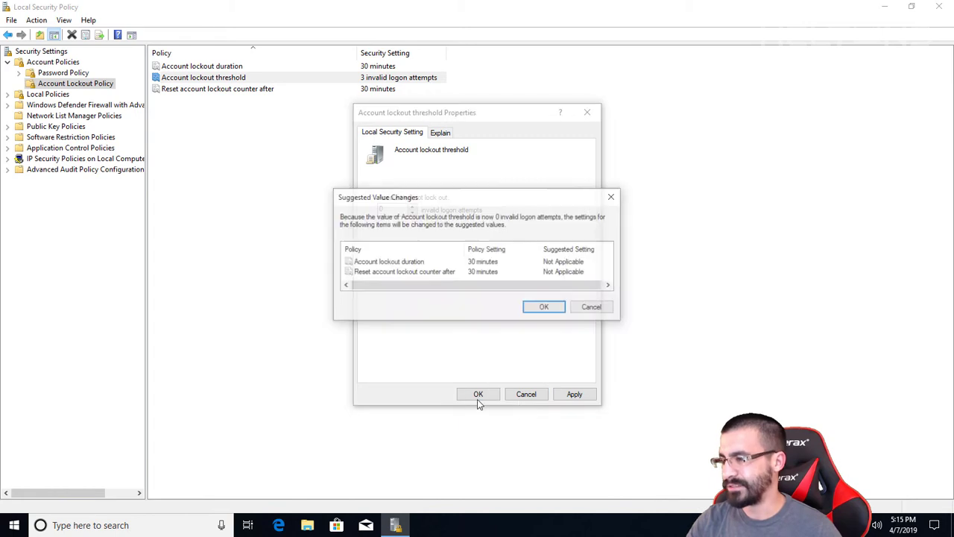
{"action": "left_click", "coordinate": [540, 307]}
{"action": "left_click", "coordinate": [480, 395]}
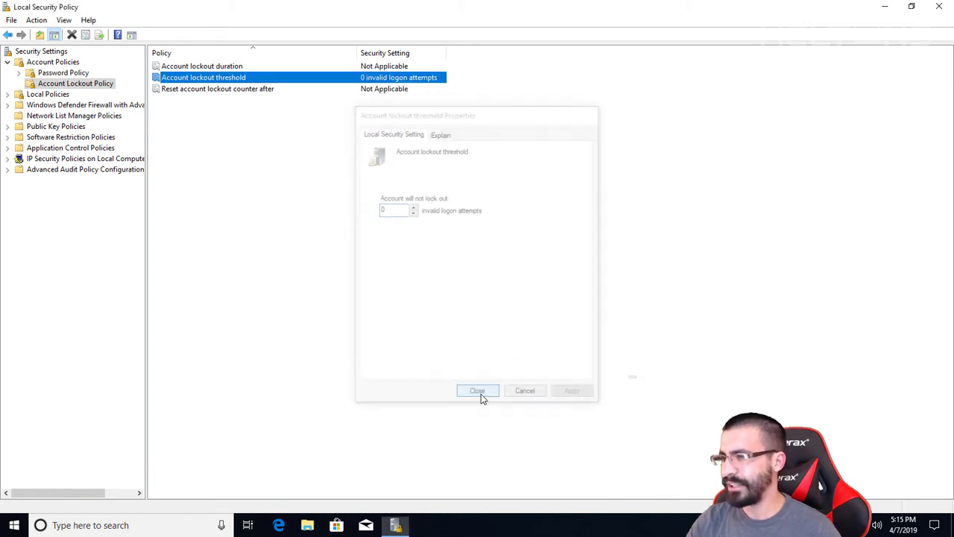
Close the Local Security Policy window with its X button.
{"action": "left_click", "coordinate": [941, 14]}
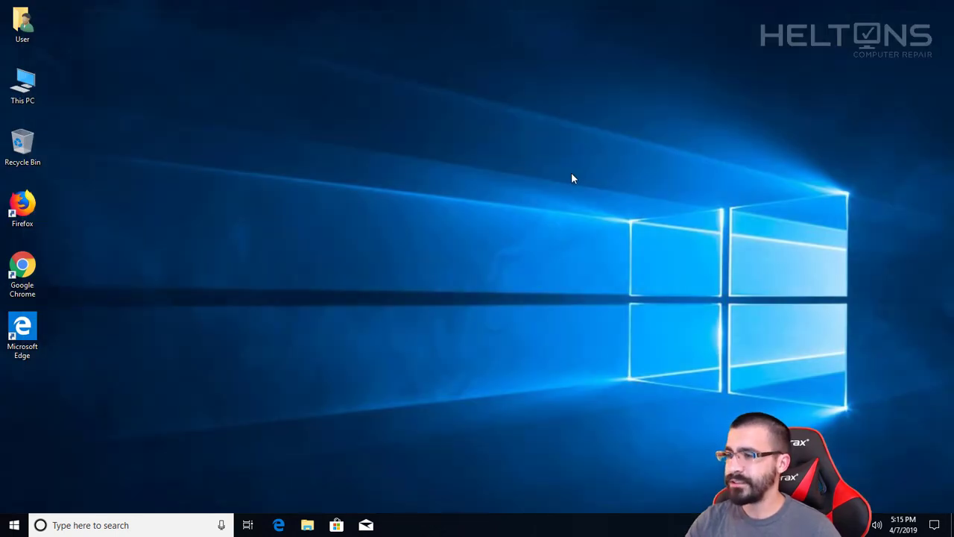